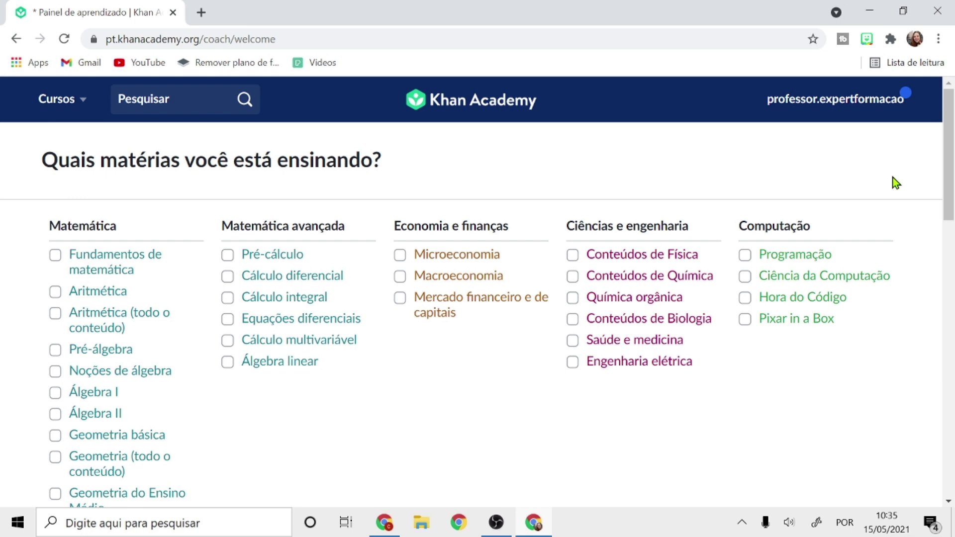
# Step: Show the signed-out Khan Academy home page at pt.khanacademy.org with Entrar and Cadastrar-se
pyautogui.moveTo(949, 159); pyautogui.dragTo(932, 149)
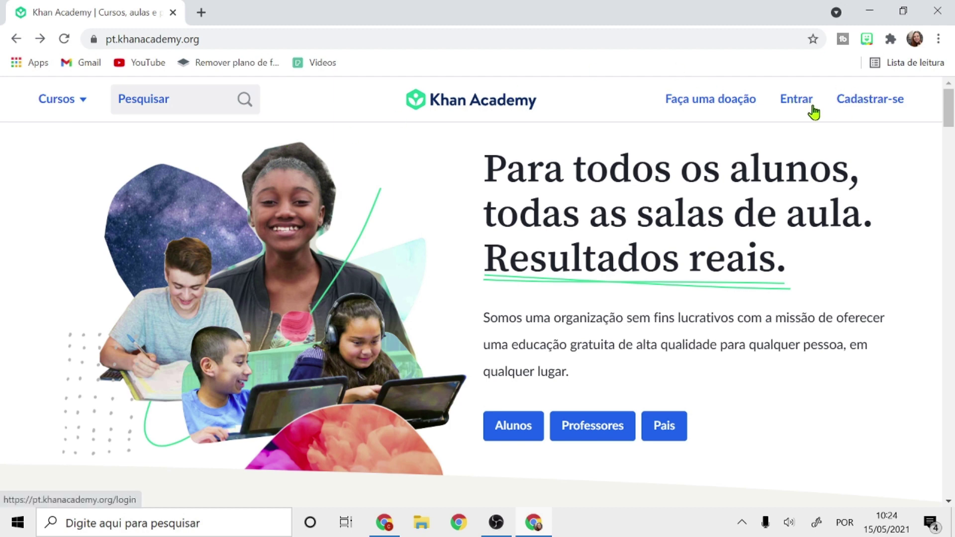
# Step: Sign up as a Professor using a Google account
pyautogui.click(868, 113)
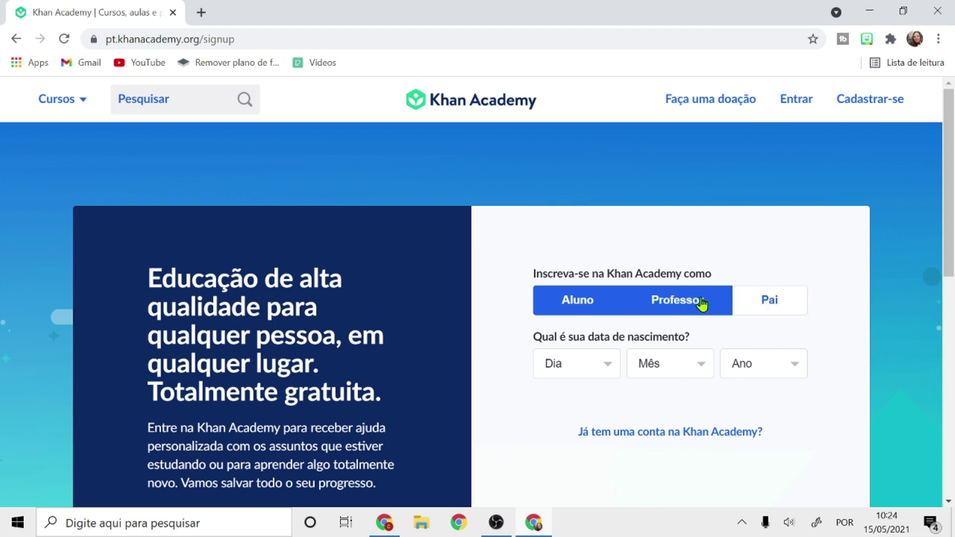
pyautogui.click(679, 305)
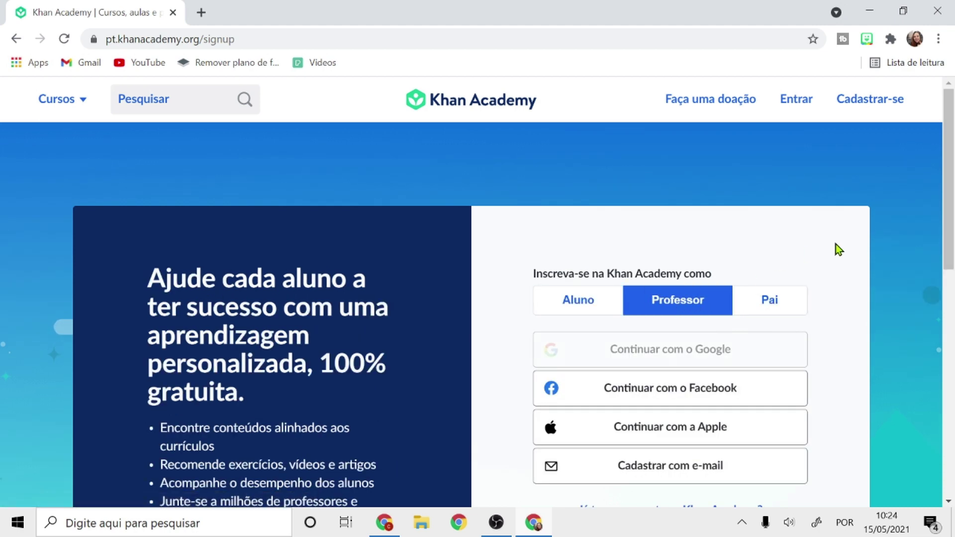
pyautogui.scroll(-3, 748, 227)
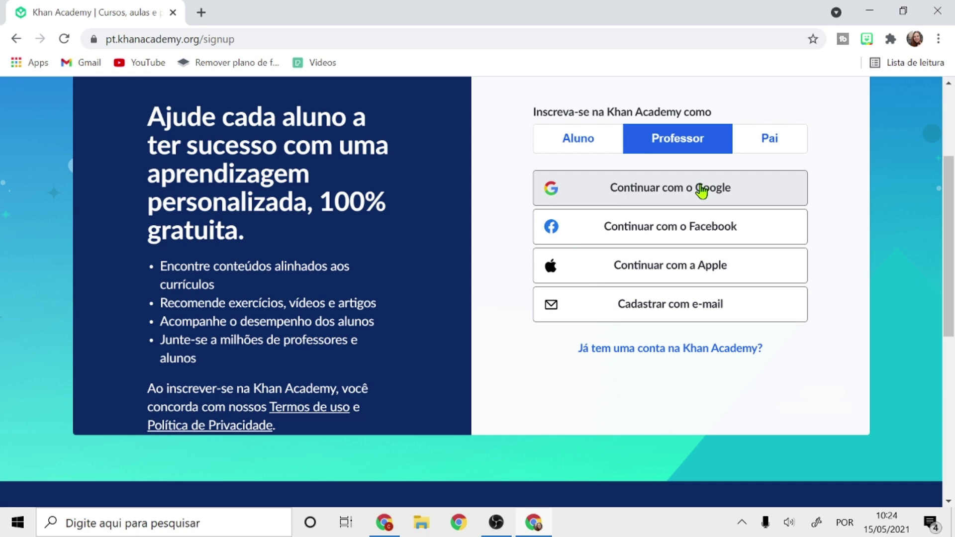
pyautogui.click(701, 189)
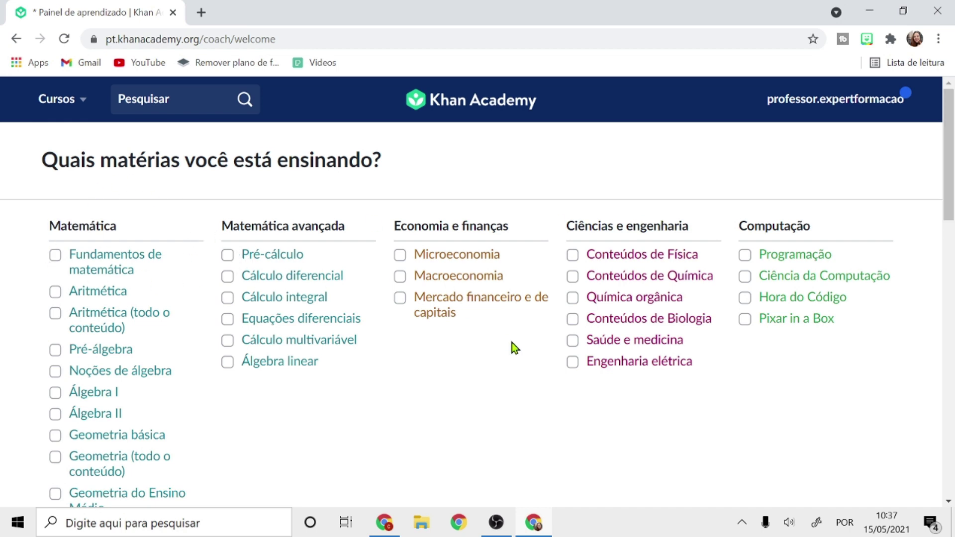
# Step: Tick Geral under 'Meu curso não aparece na lista' and submit with Continuar
pyautogui.moveTo(949, 160); pyautogui.dragTo(953, 203)
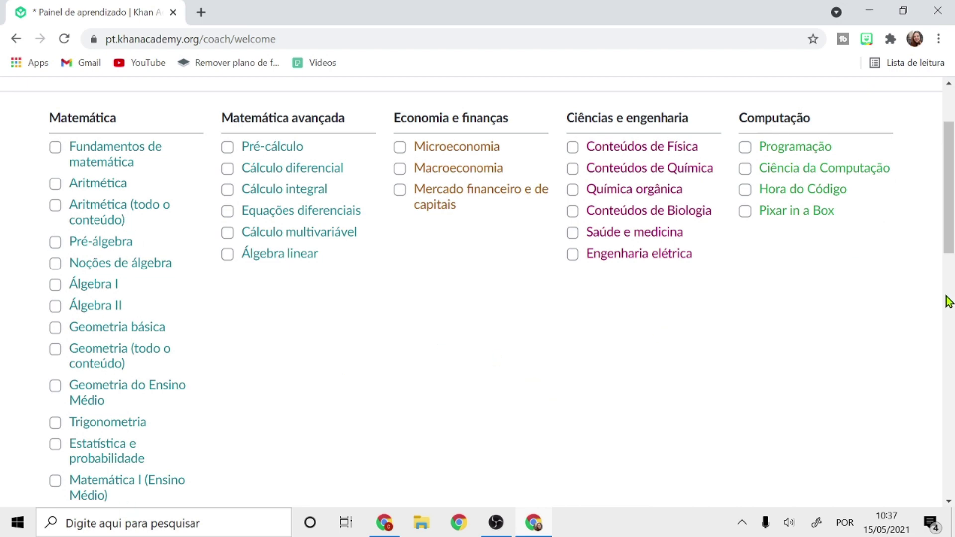
pyautogui.moveTo(951, 211); pyautogui.dragTo(944, 178)
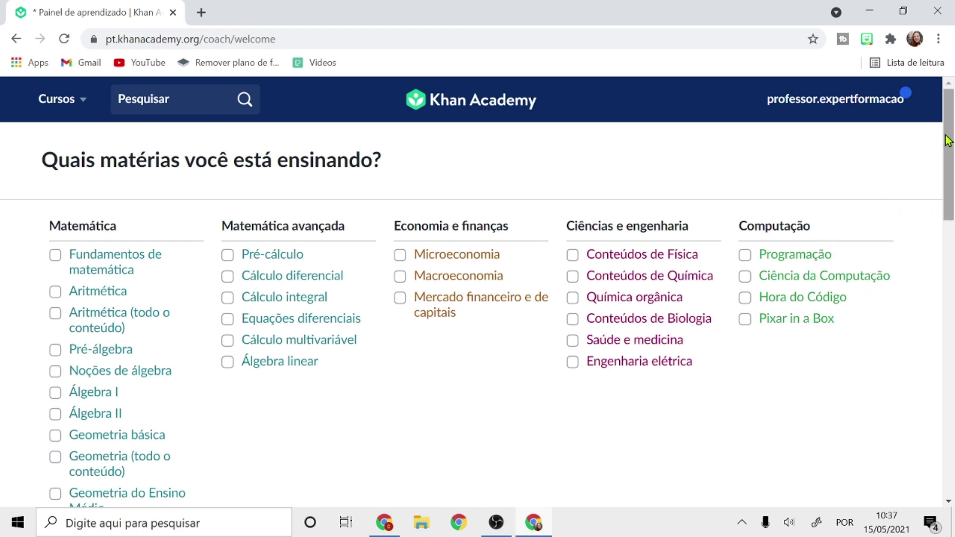
pyautogui.moveTo(949, 140); pyautogui.dragTo(953, 308)
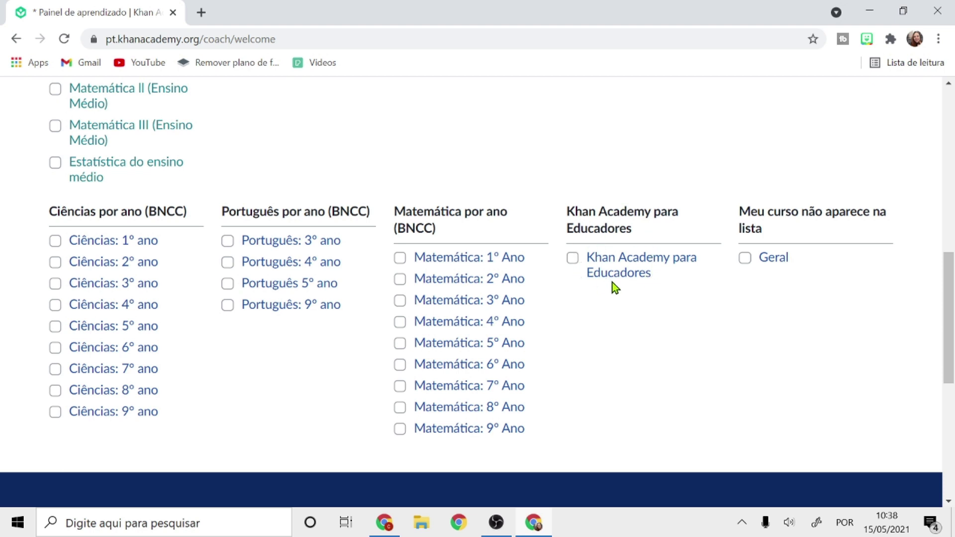
pyautogui.click(744, 258)
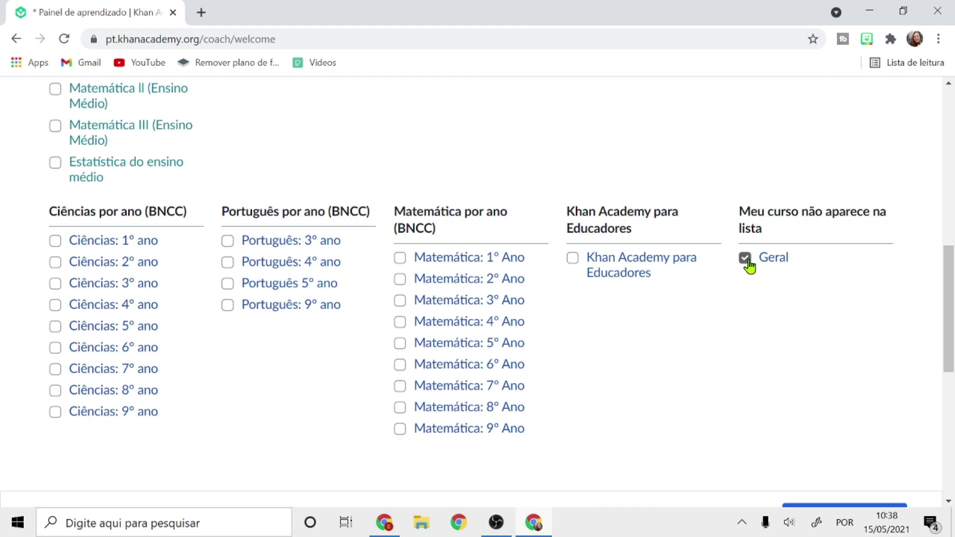
pyautogui.click(851, 495)
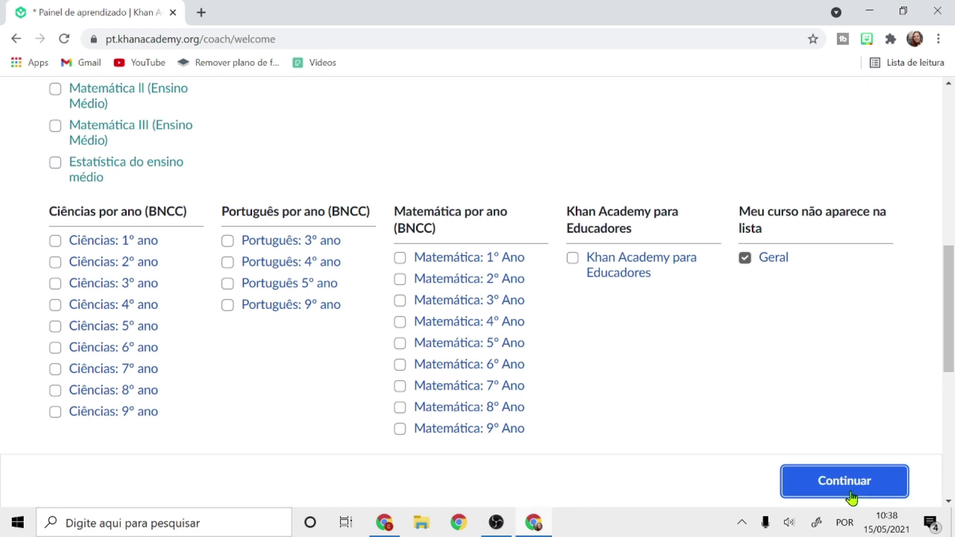
pyautogui.click(852, 495)
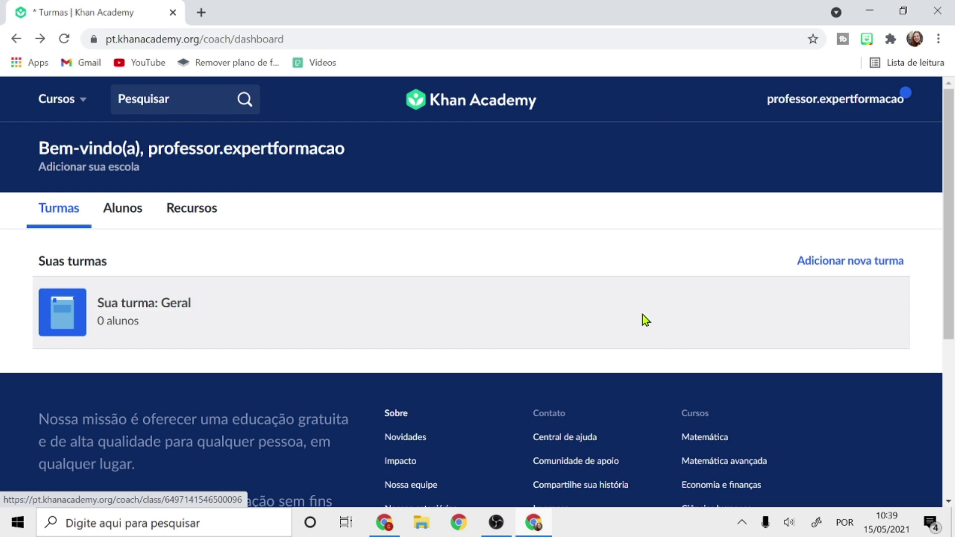
# Step: Start a new class with Adicionar nova turma on the Turmas tab
pyautogui.click(832, 262)
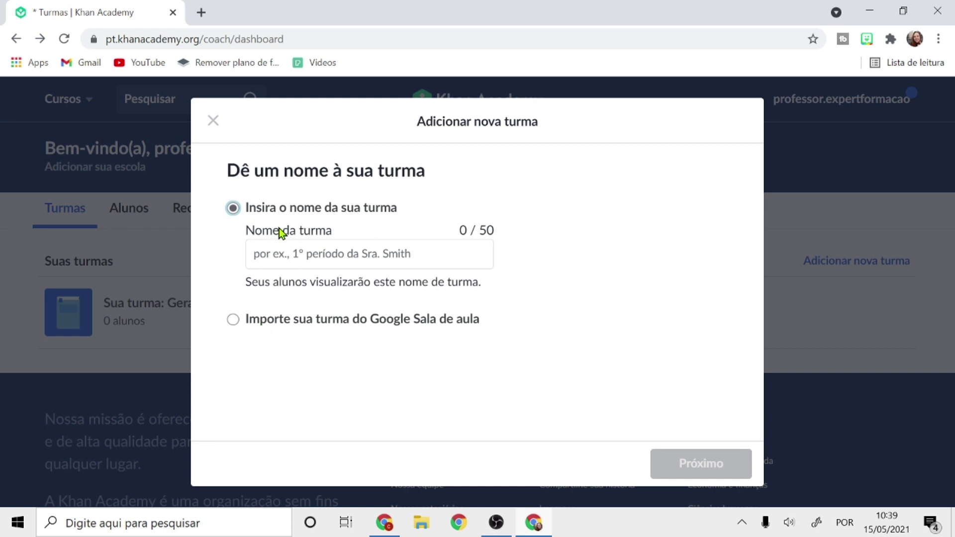
# Step: Name the new class 5B
pyautogui.click(275, 254)
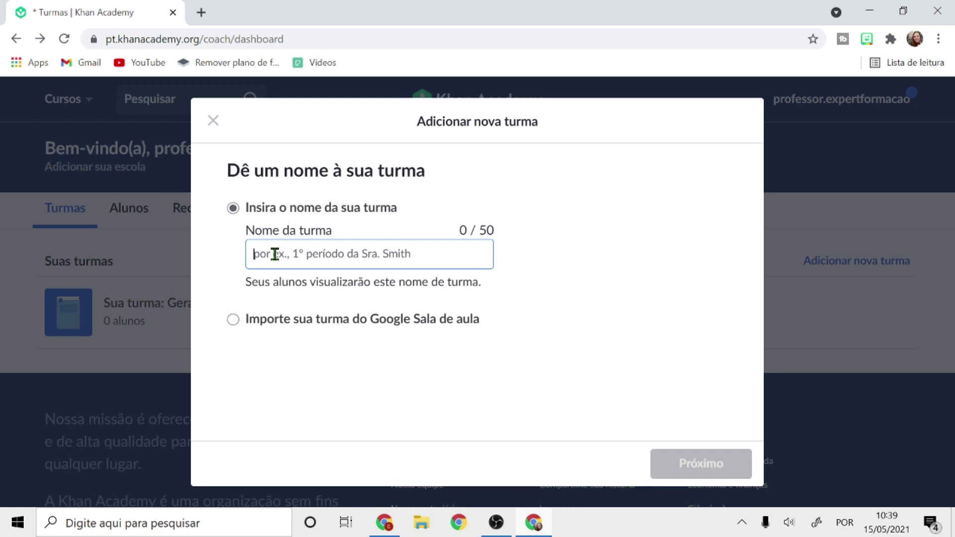
pyautogui.write('5B')
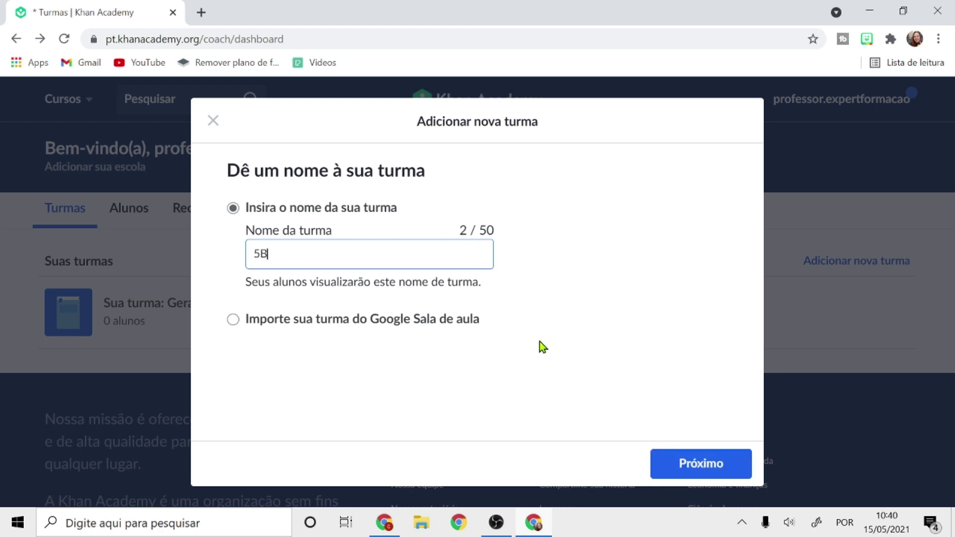
pyautogui.click(676, 469)
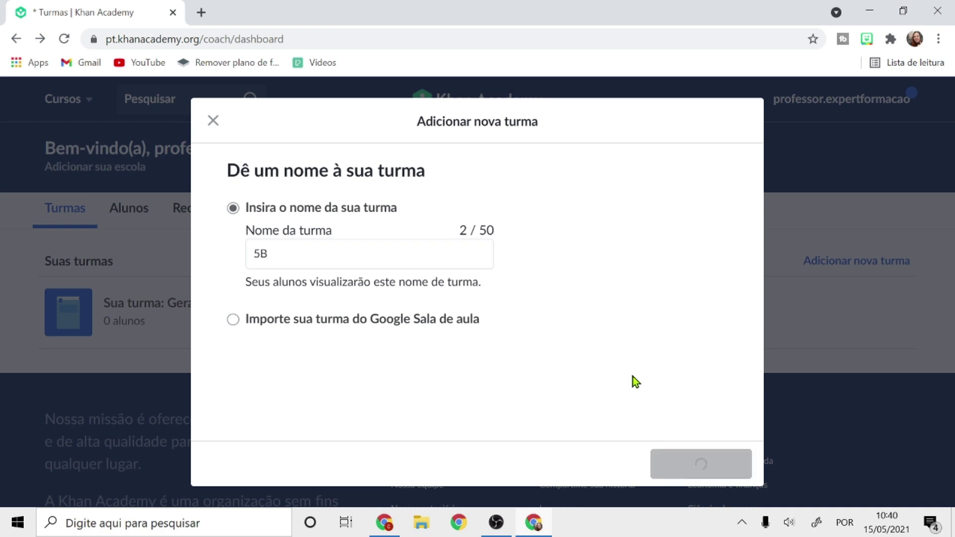
# Step: Add Ciências 5° ano, Português 5° ano and Matemática 5° Ano as class courses
pyautogui.moveTo(760, 194); pyautogui.dragTo(757, 333)
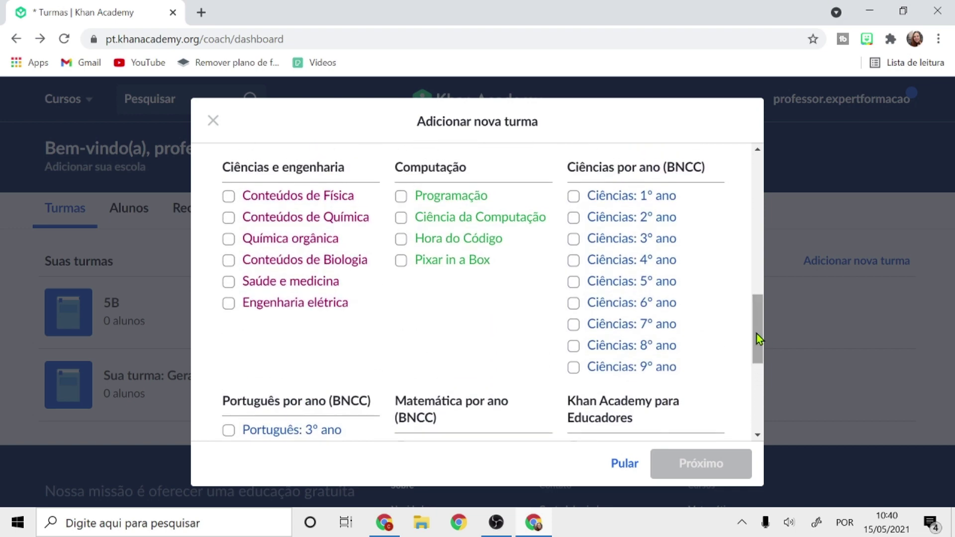
pyautogui.click(574, 283)
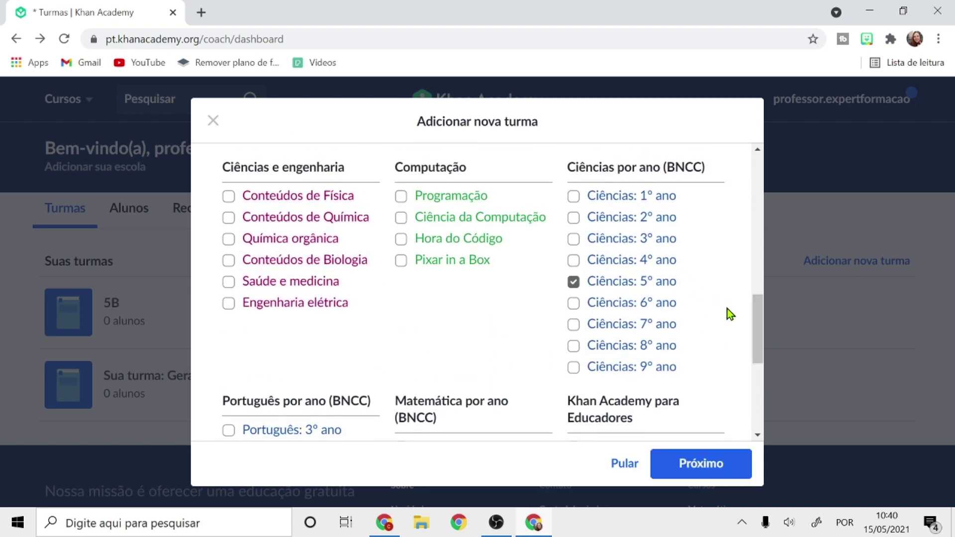
pyautogui.moveTo(756, 324); pyautogui.dragTo(757, 362)
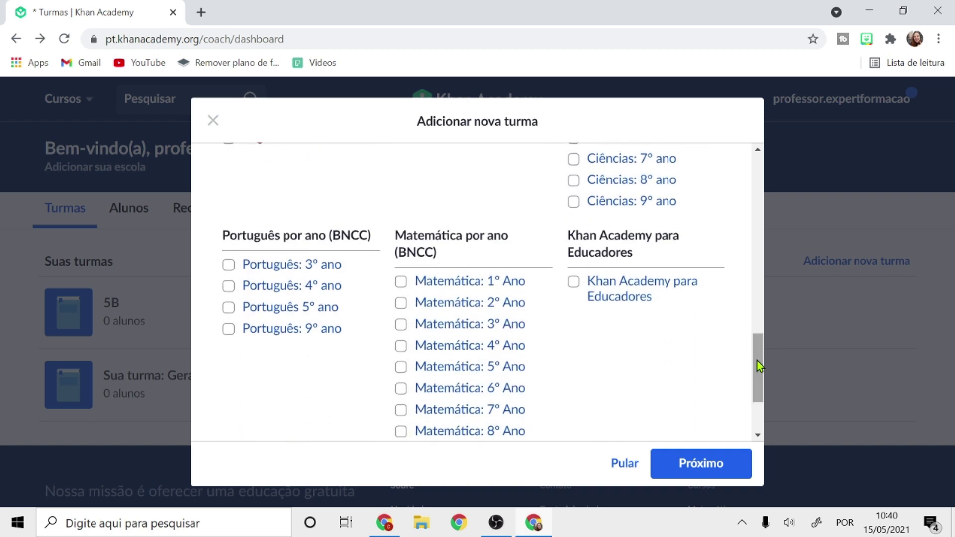
pyautogui.click(229, 308)
pyautogui.click(401, 367)
pyautogui.click(696, 472)
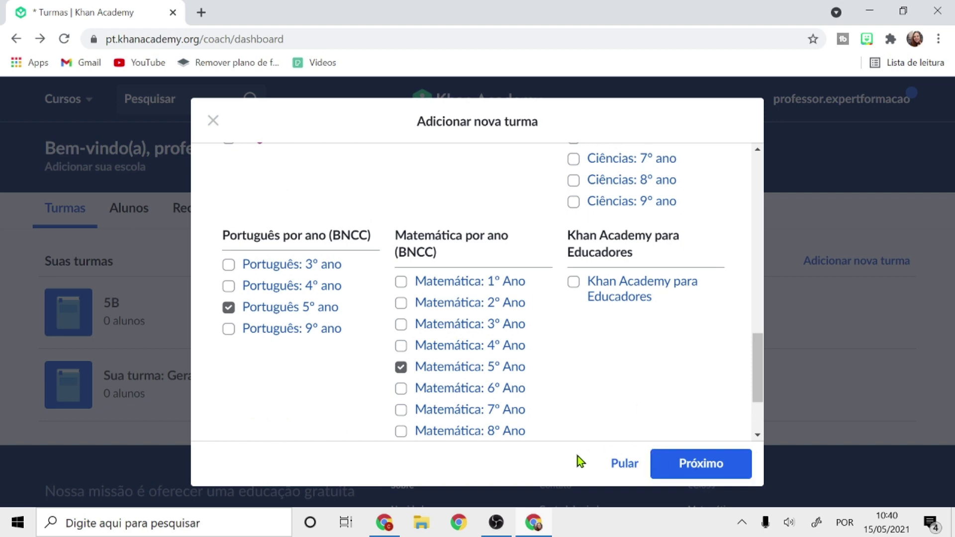
pyautogui.click(697, 472)
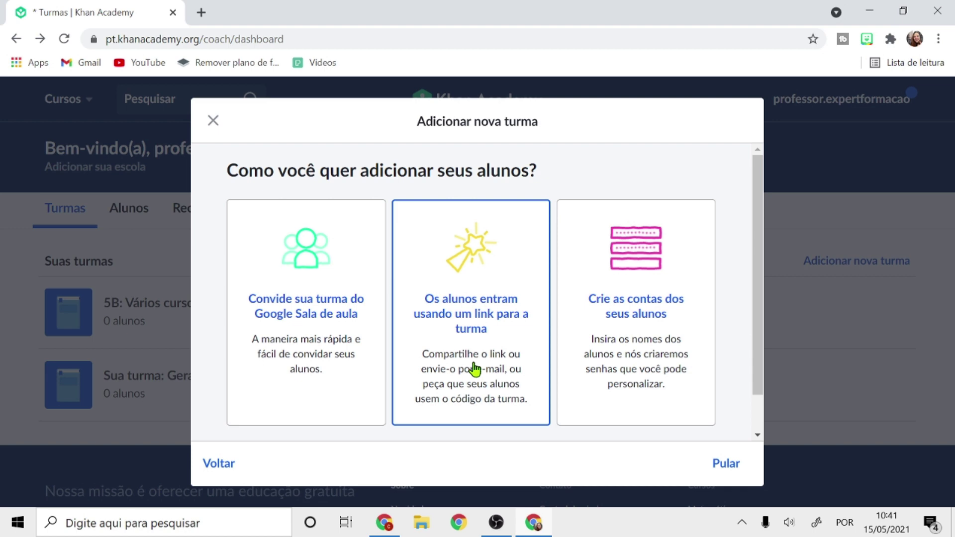
# Step: Create student accounts yourself, entering two students' names on separate rows
pyautogui.click(612, 358)
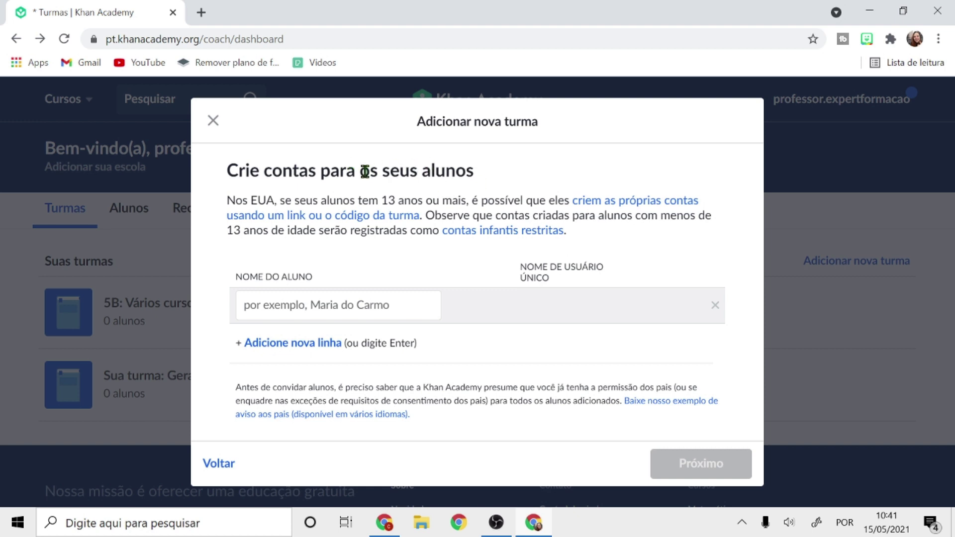
pyautogui.click(304, 305)
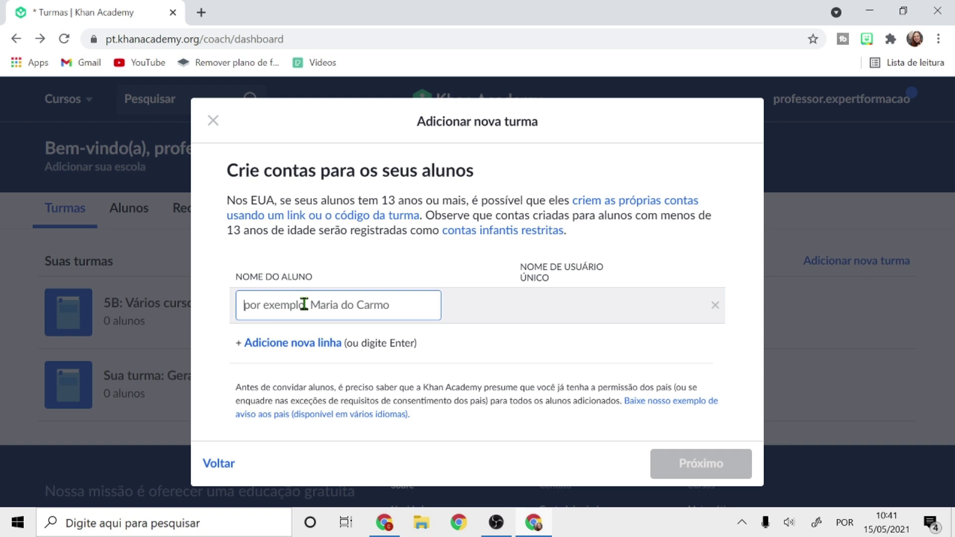
pyautogui.write('Ana C')
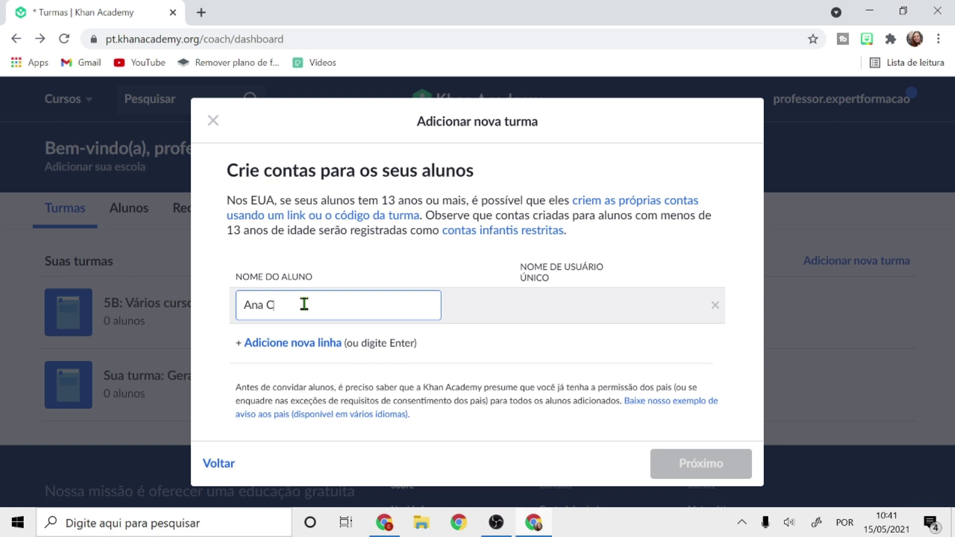
pyautogui.write('lara')
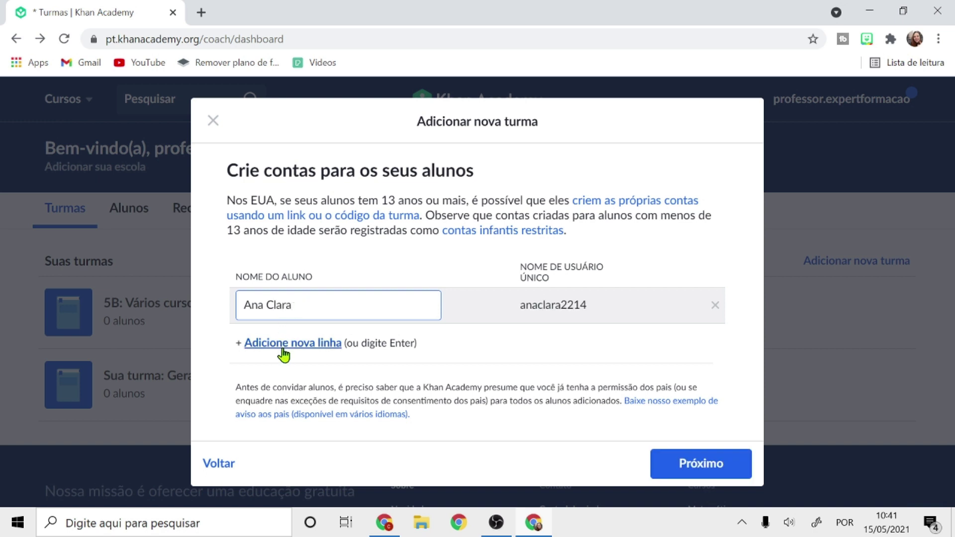
pyautogui.click(289, 348)
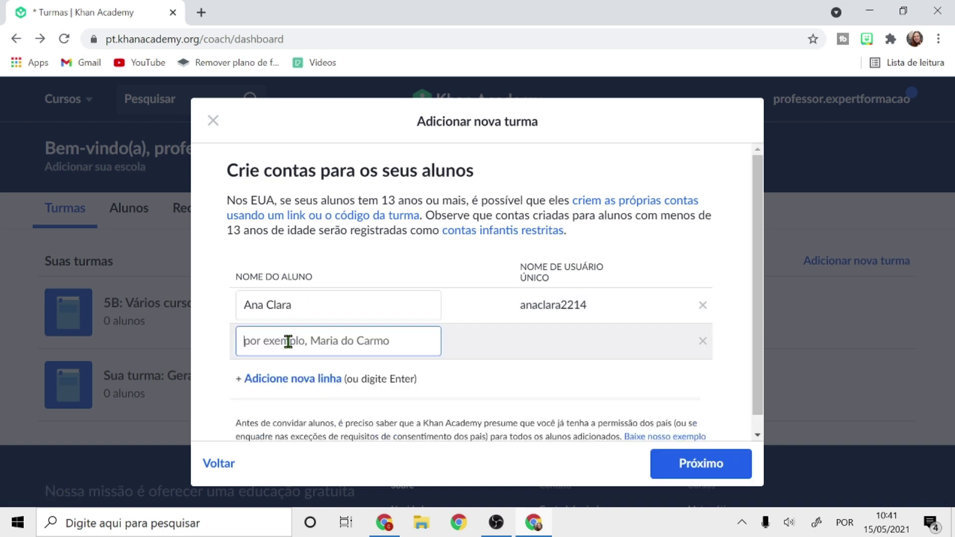
pyautogui.write('Paul')
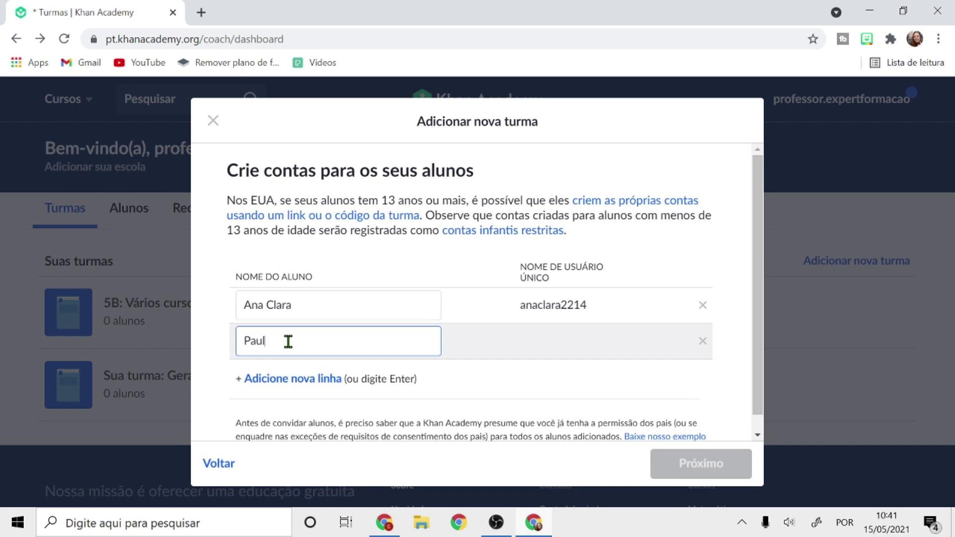
pyautogui.write('o')
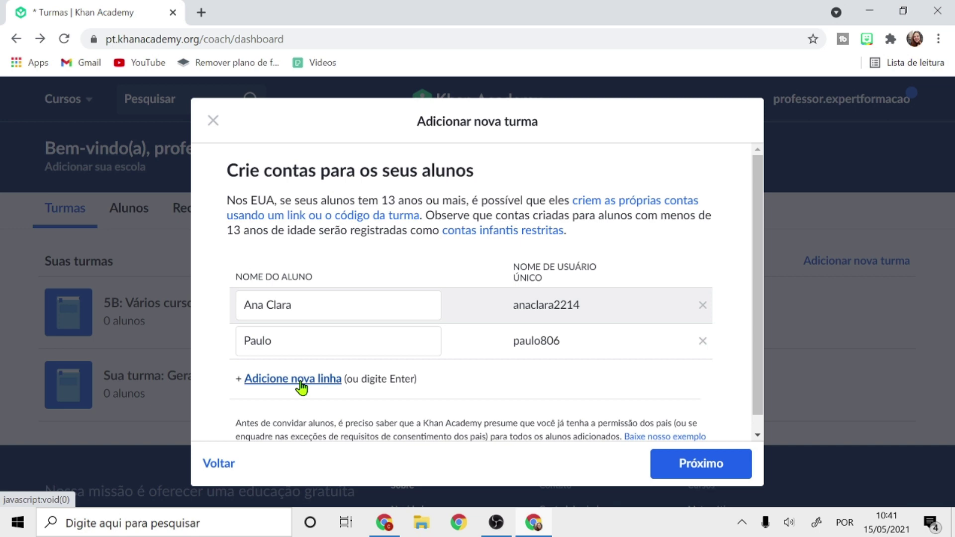
pyautogui.click(666, 470)
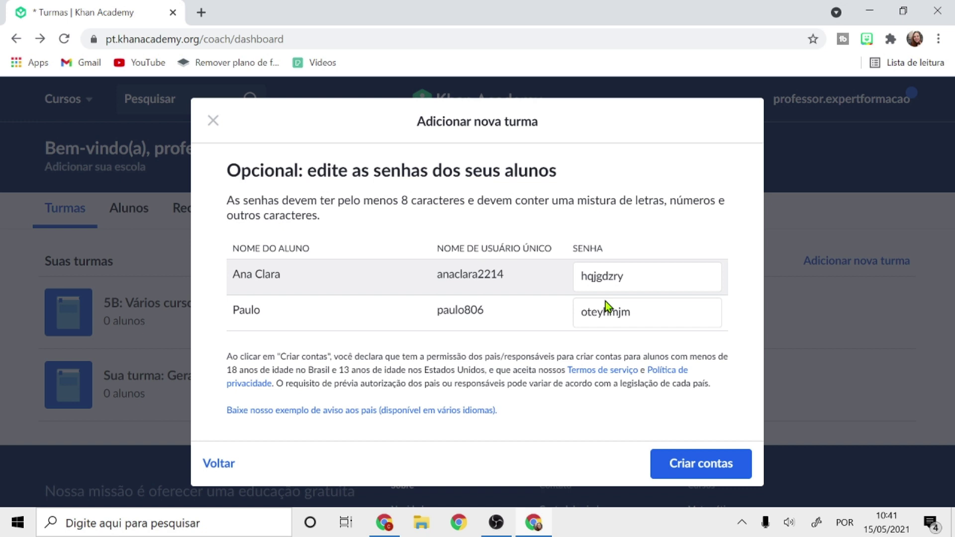
# Step: Replace both students' generated passwords with one custom password and create the accounts
pyautogui.moveTo(633, 279); pyautogui.dragTo(547, 288)
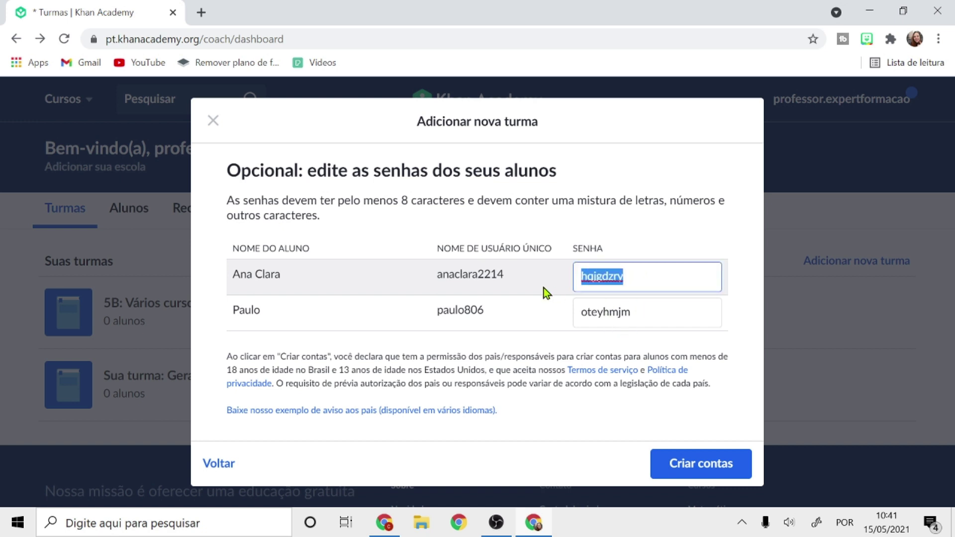
pyautogui.press('BackSpace')
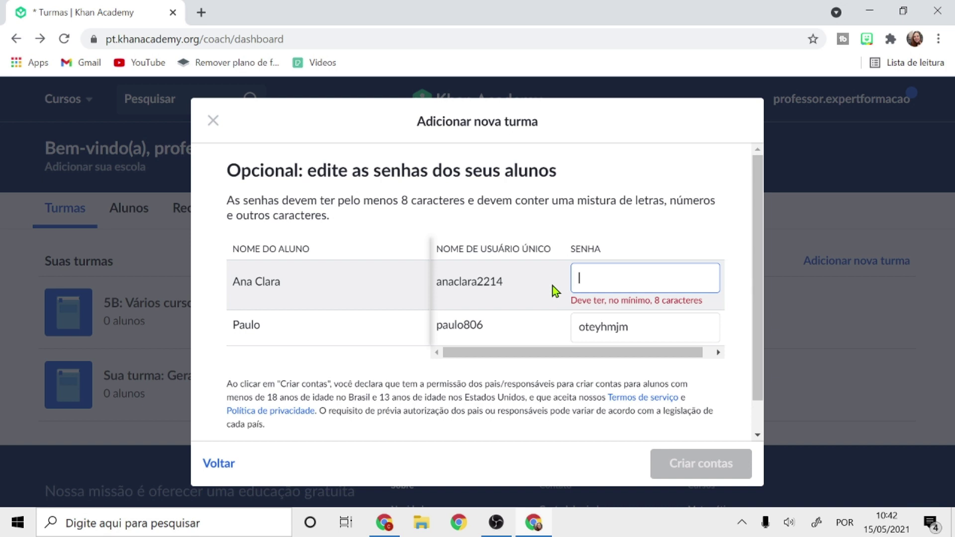
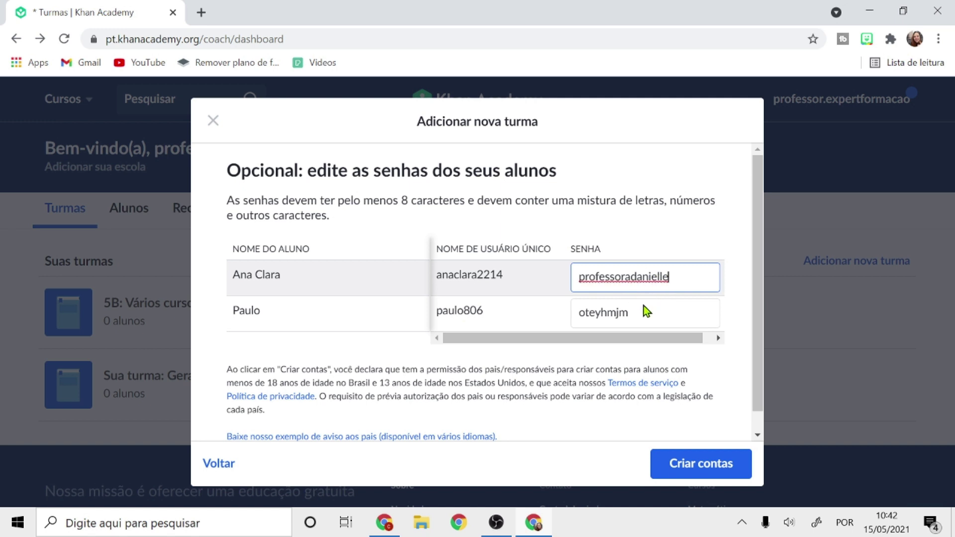
pyautogui.click(626, 315)
pyautogui.doubleClick(626, 314)
pyautogui.press('BackSpace')
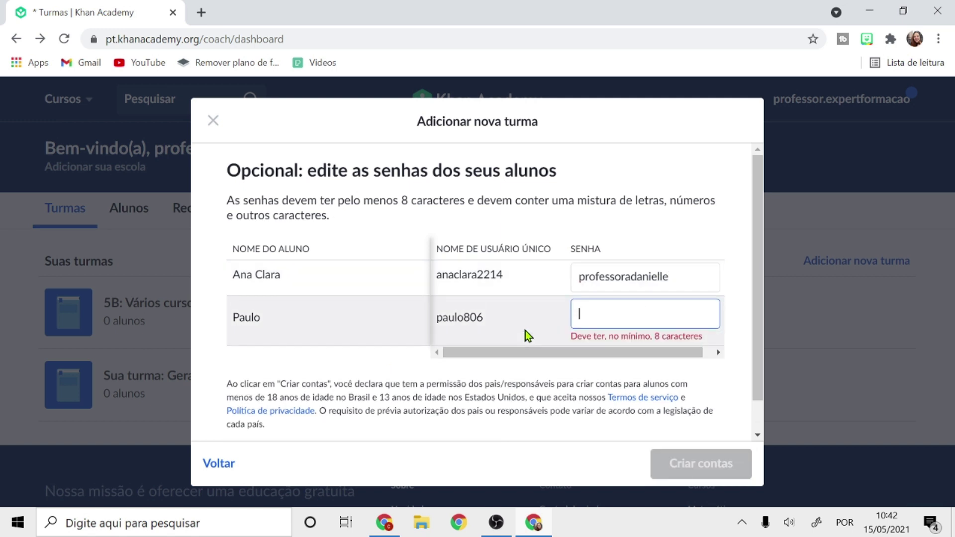
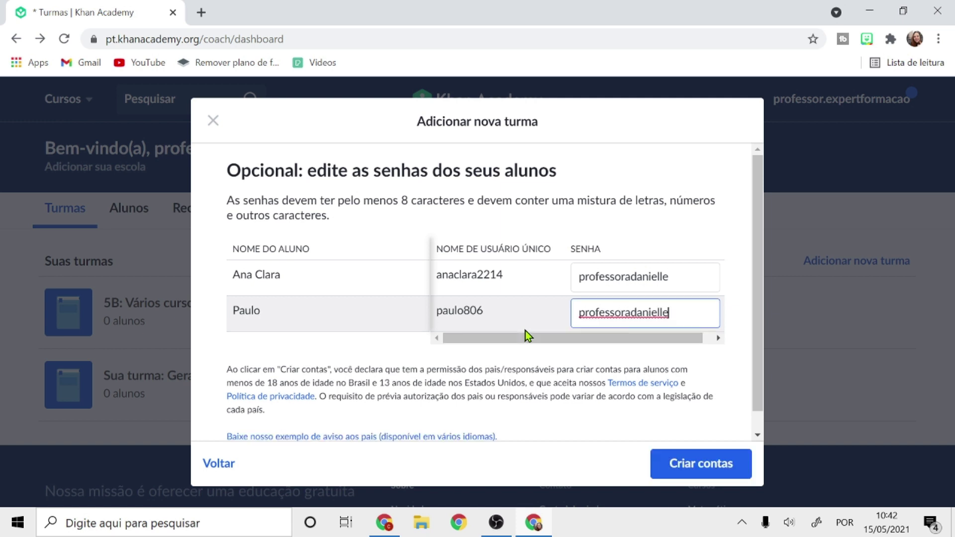
pyautogui.click(700, 466)
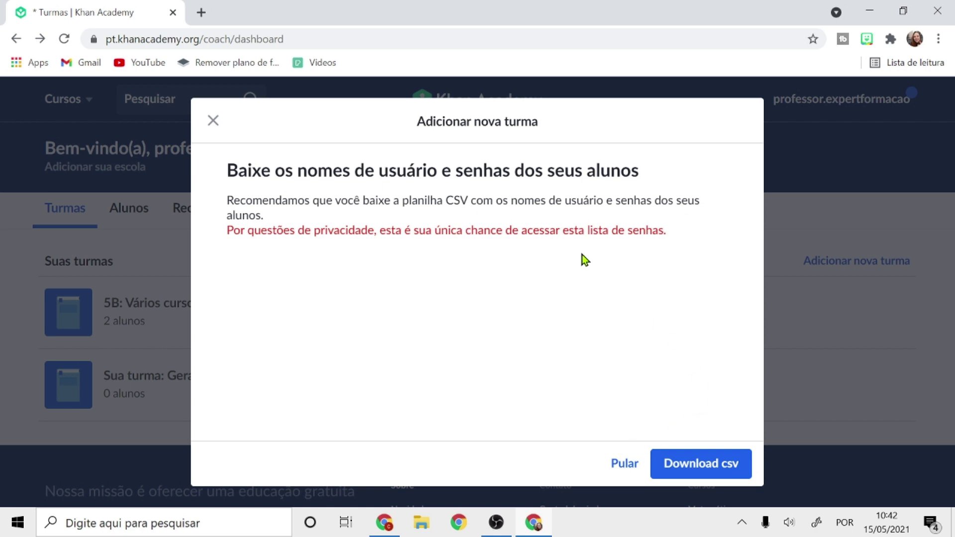
# Step: Download the students' usernames and passwords as student_accounts.csv
pyautogui.click(693, 467)
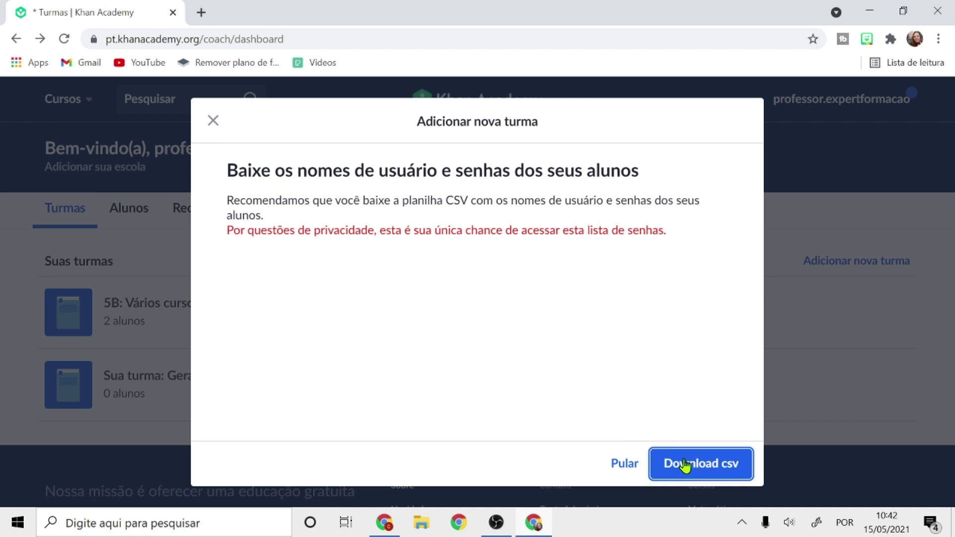
pyautogui.moveTo(389, 171); pyautogui.dragTo(365, 172)
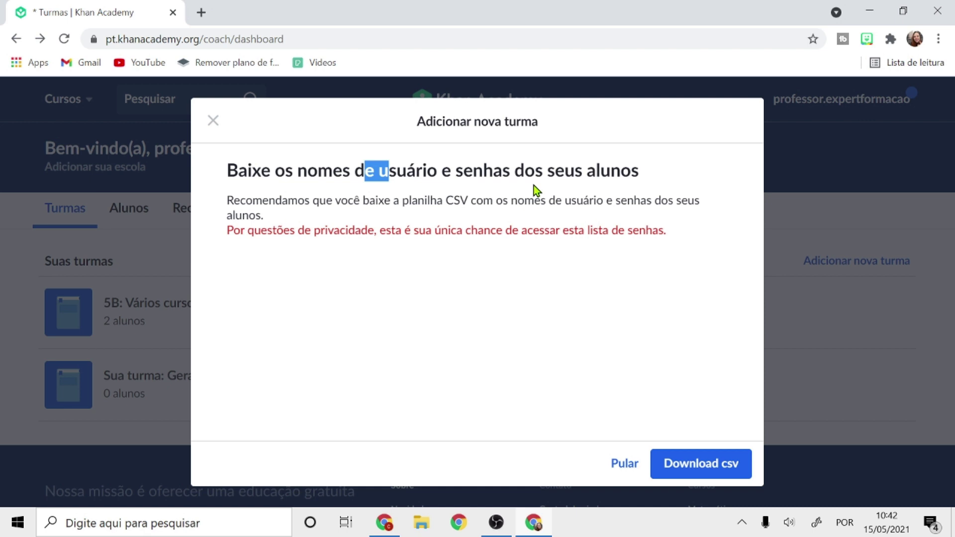
pyautogui.click(717, 462)
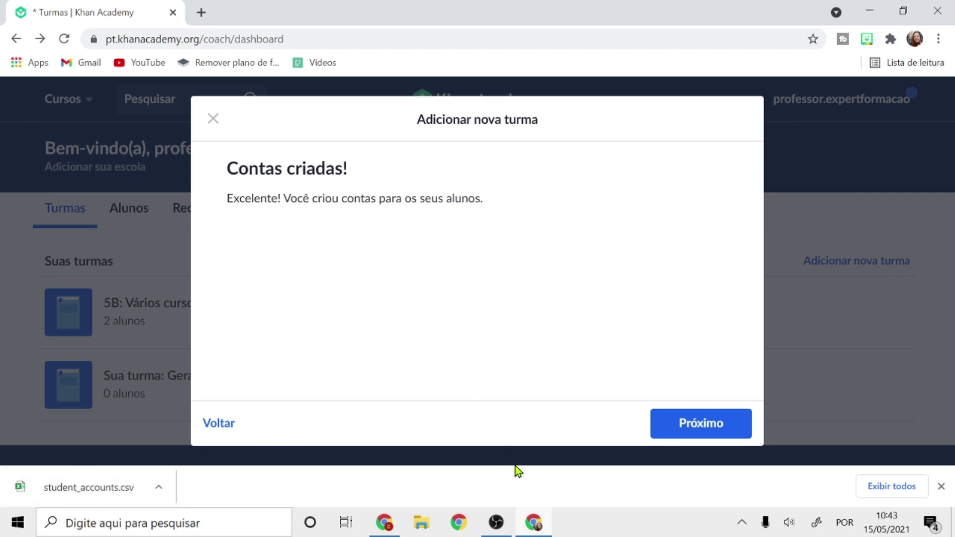
# Step: Skip adding a school and go to class 5B's Lista de alunos
pyautogui.click(677, 424)
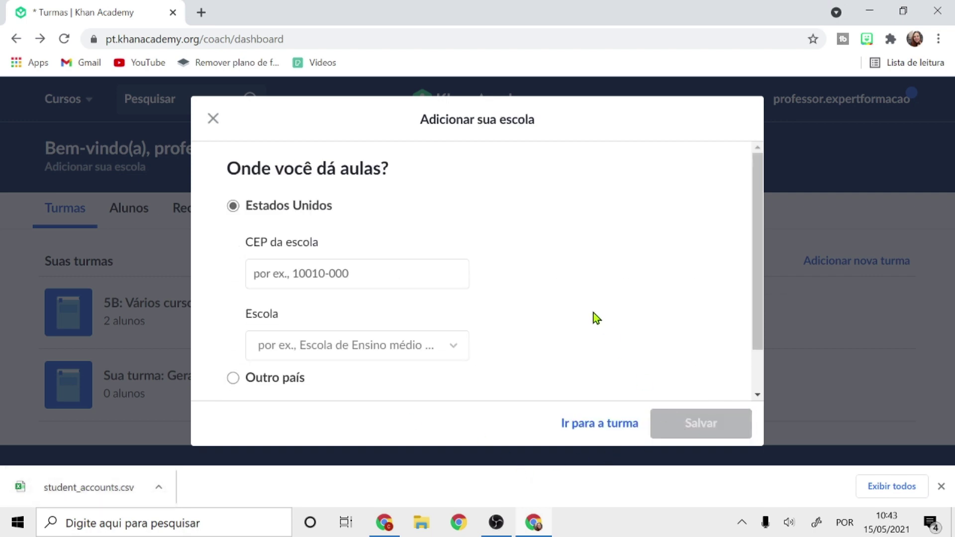
pyautogui.moveTo(760, 300); pyautogui.dragTo(759, 247)
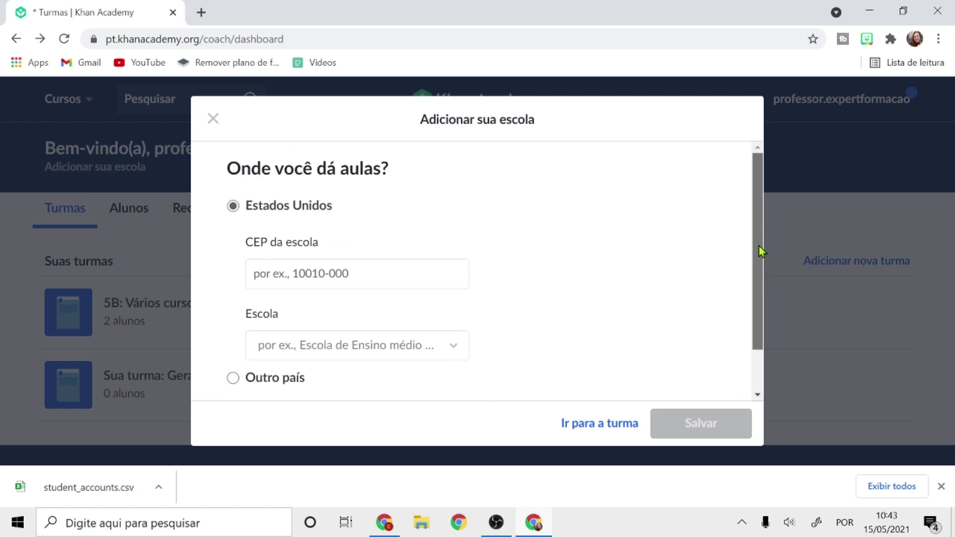
pyautogui.click(590, 435)
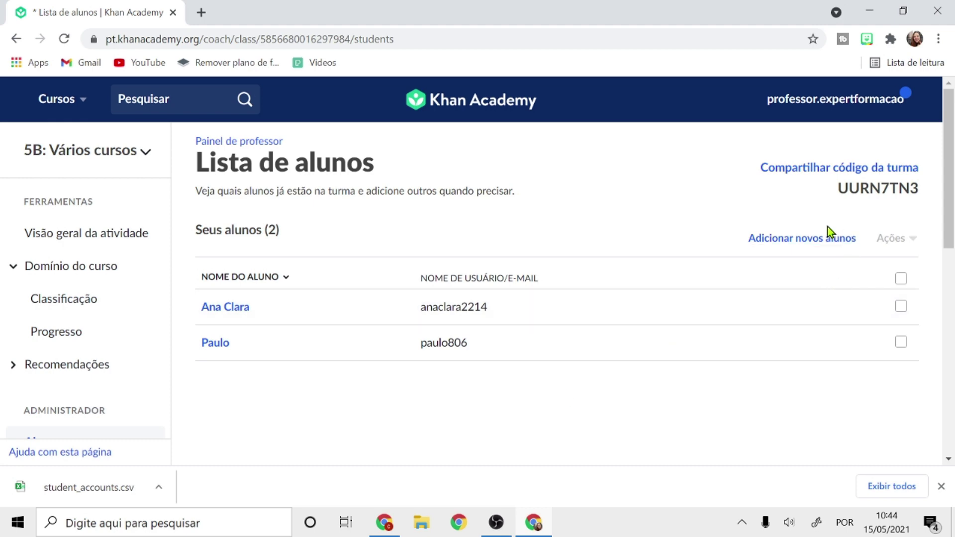
# Step: Open the Adicionar alunos options for class 5B from the student list
pyautogui.click(815, 244)
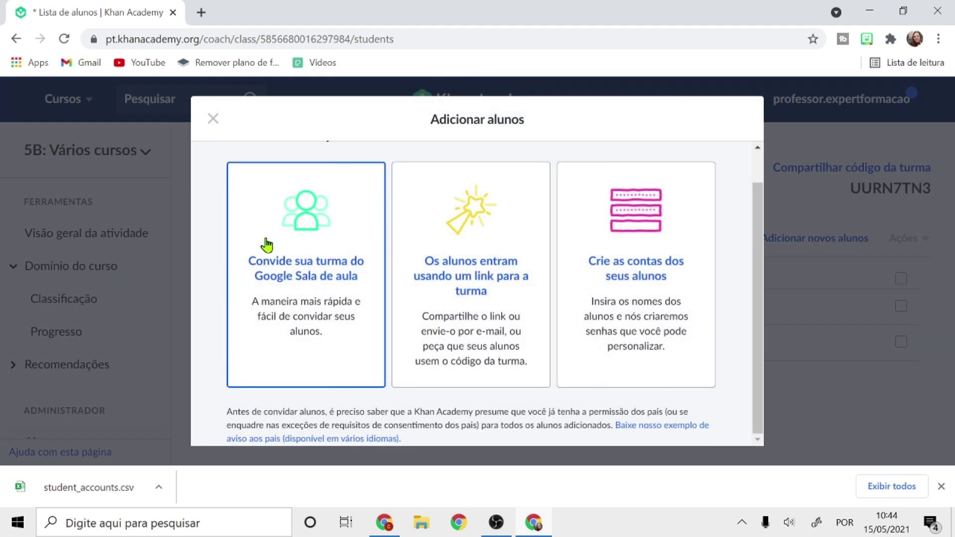
# Step: Close the Adicionar alunos options, highlight the class code, and open the downloaded student_accounts.csv
pyautogui.click(213, 118)
pyautogui.moveTo(839, 192); pyautogui.dragTo(934, 199)
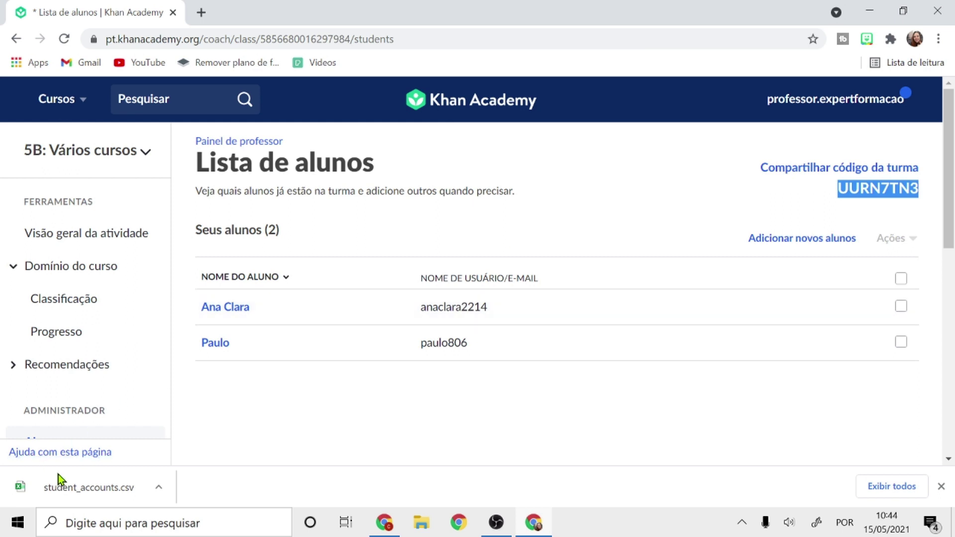
pyautogui.click(64, 488)
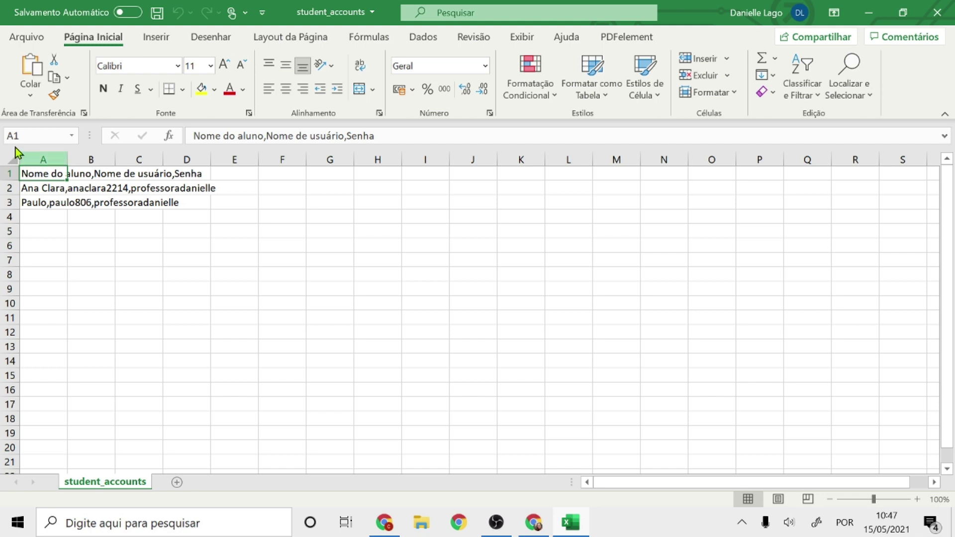
# Step: Split column A at commas with Texto para Colunas (Delimitado, Vírgula) into name, username and password columns
pyautogui.click(39, 160)
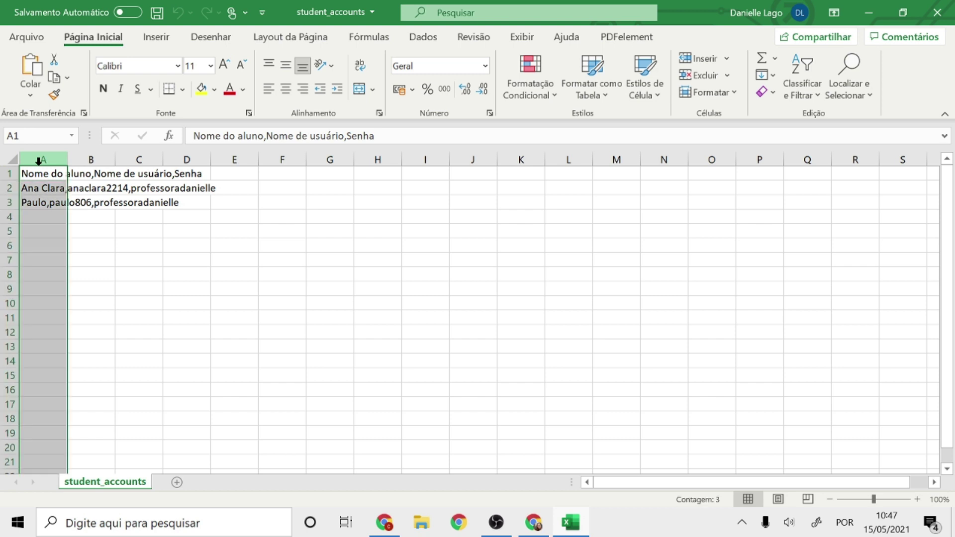
pyautogui.click(425, 38)
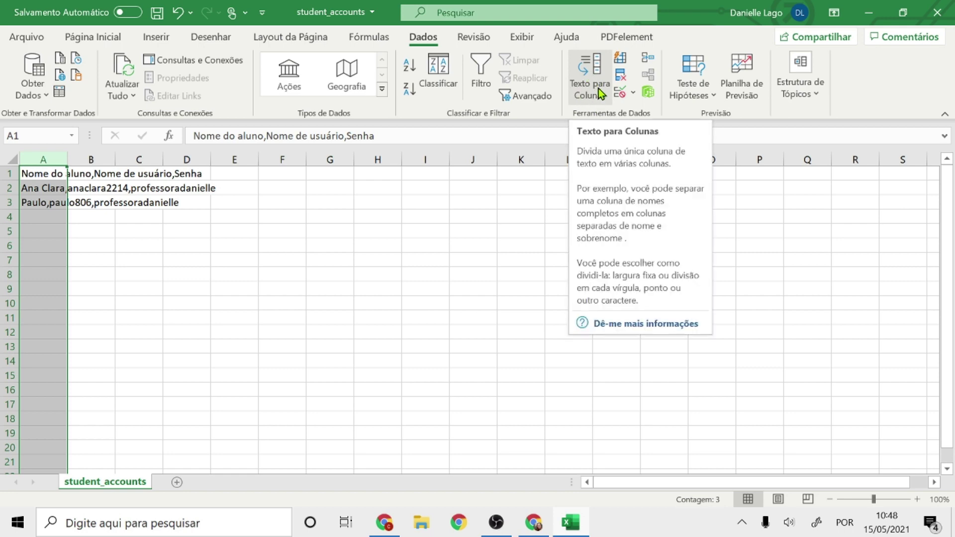
pyautogui.click(598, 89)
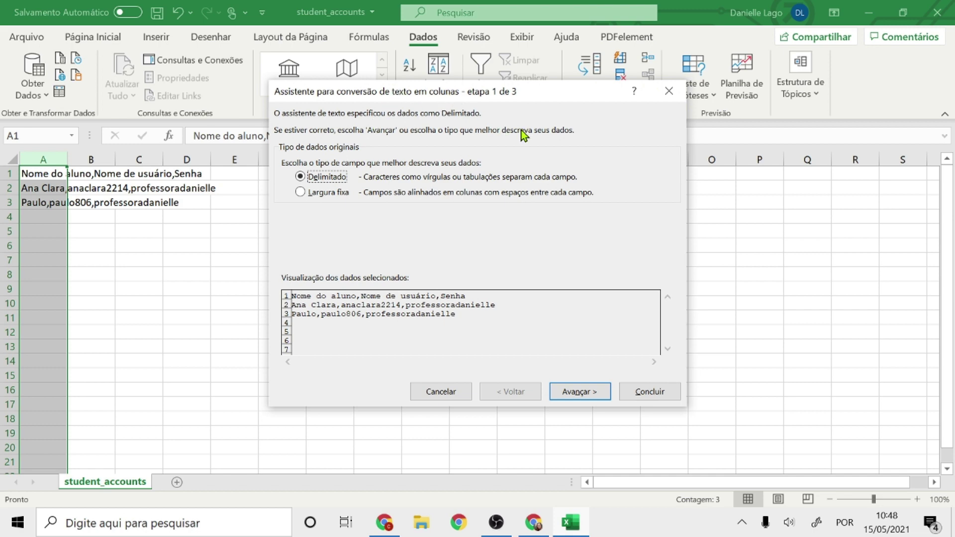
pyautogui.click(572, 392)
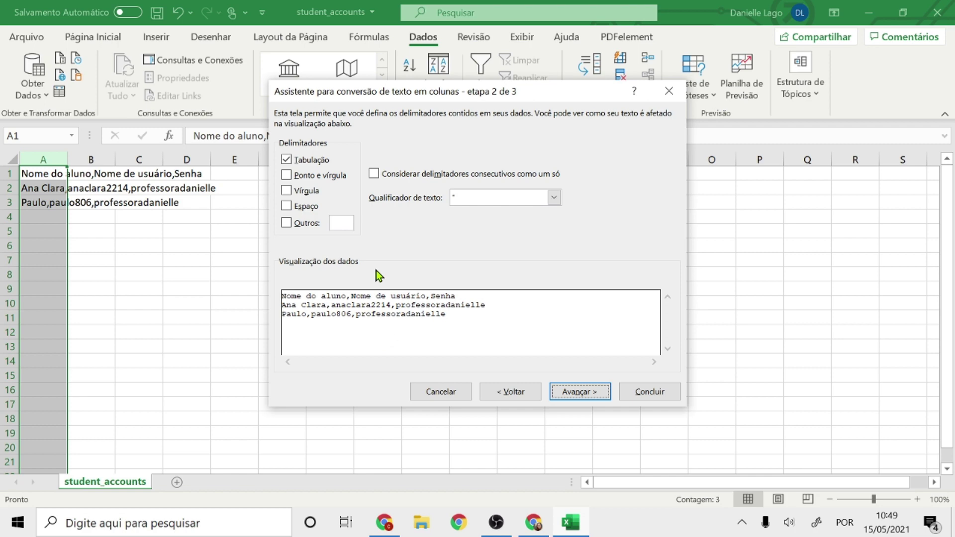
pyautogui.click(287, 191)
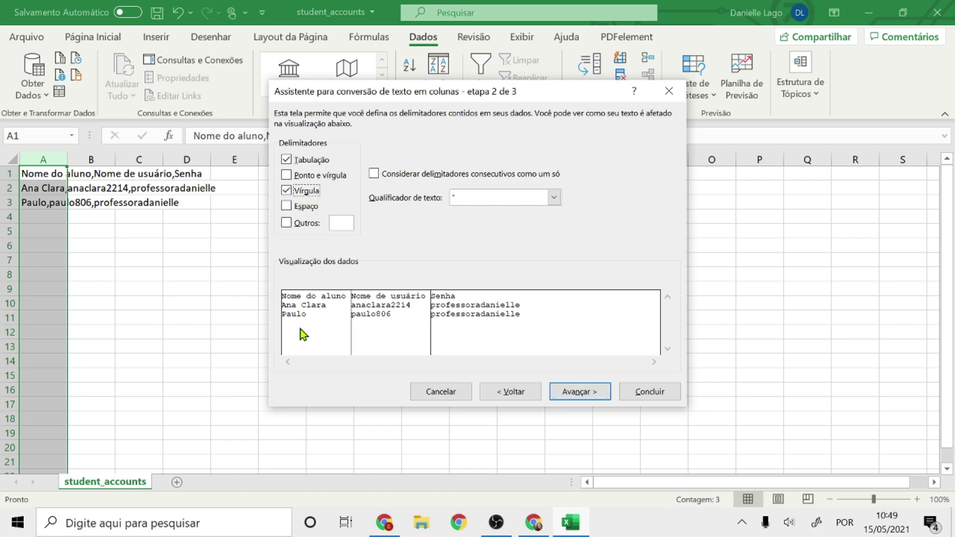
pyautogui.click(591, 394)
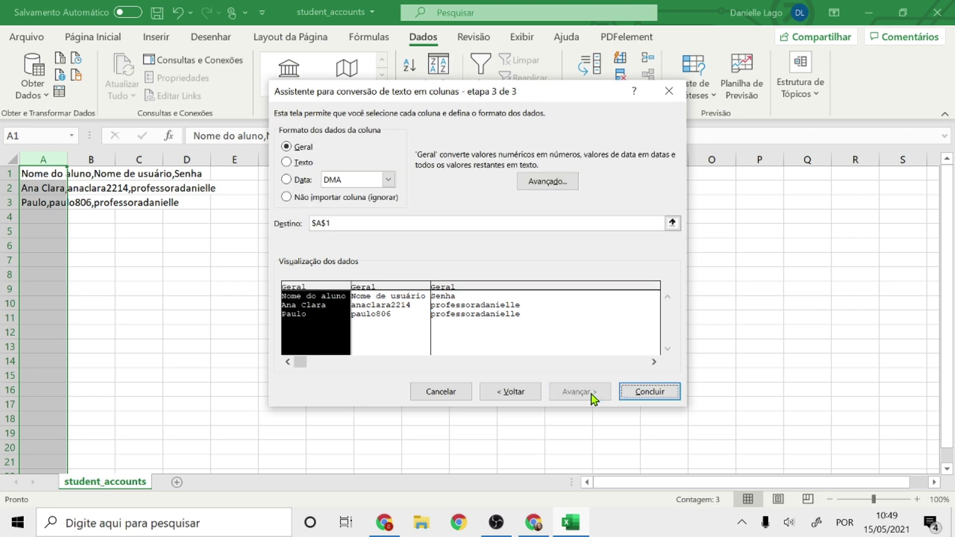
pyautogui.click(642, 393)
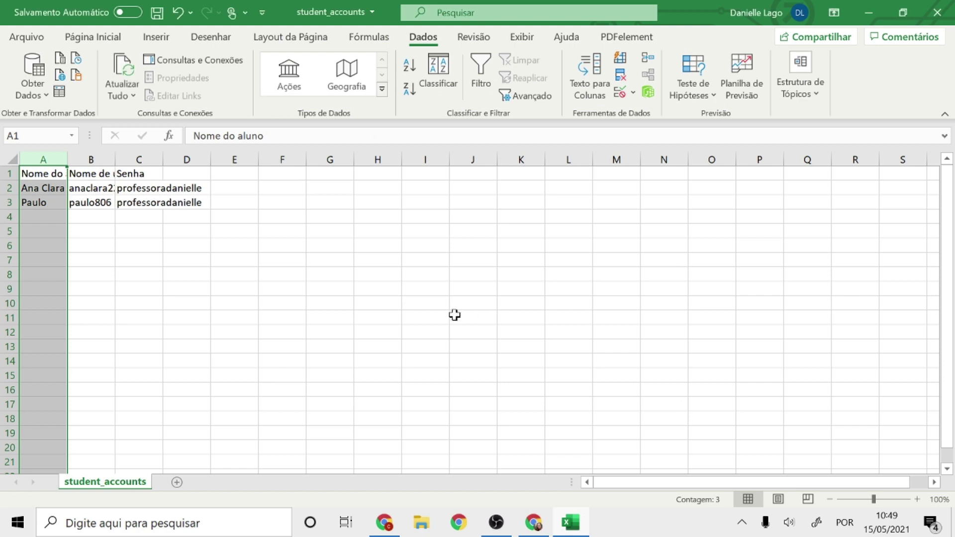
# Step: Widen columns A, B and C to show full names, usernames and passwords, then return to Chrome
pyautogui.click(119, 301)
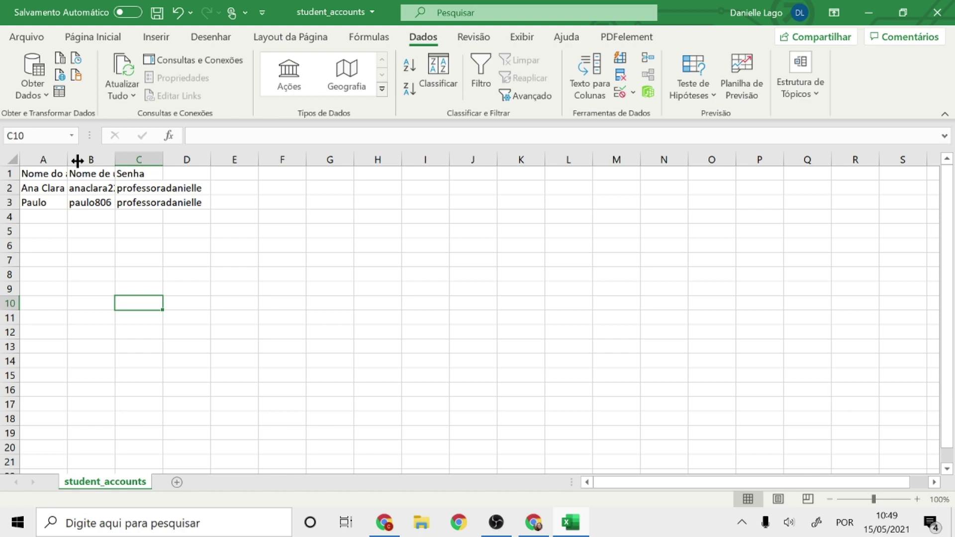
pyautogui.doubleClick(65, 161)
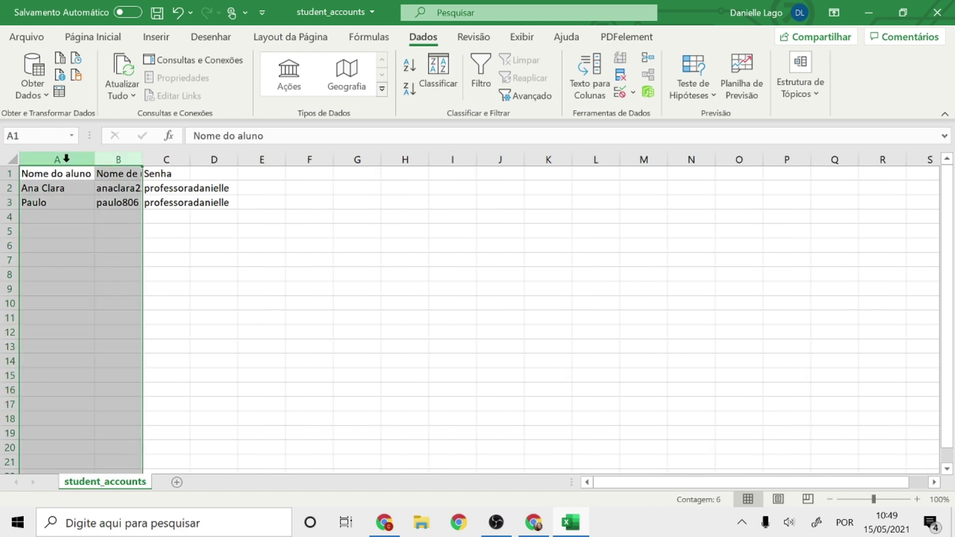
pyautogui.click(192, 287)
pyautogui.moveTo(143, 160); pyautogui.dragTo(185, 170)
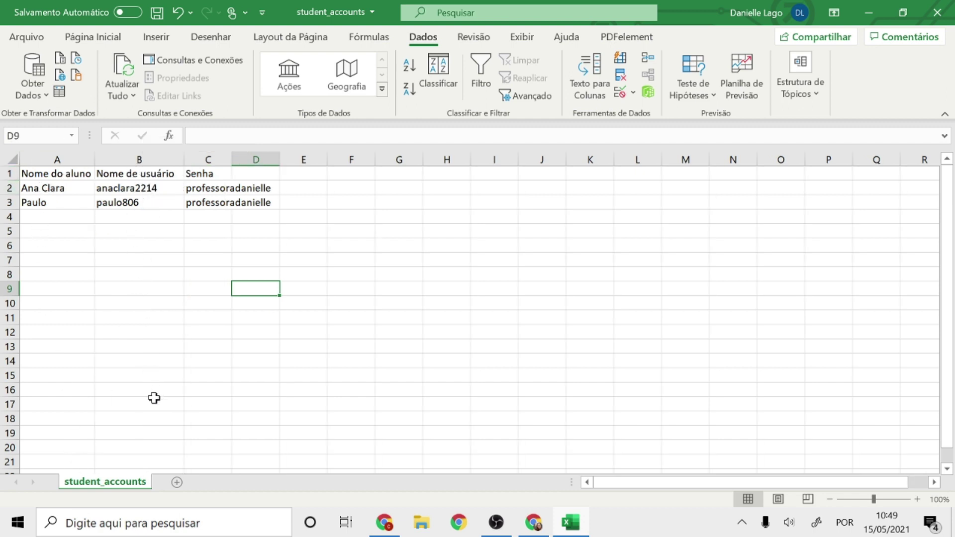
pyautogui.moveTo(230, 159); pyautogui.dragTo(274, 179)
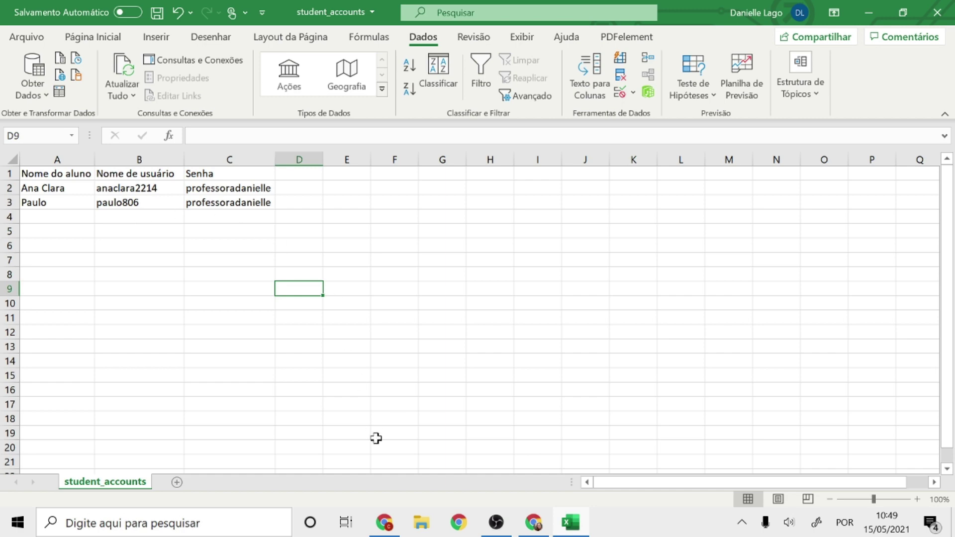
pyautogui.click(535, 525)
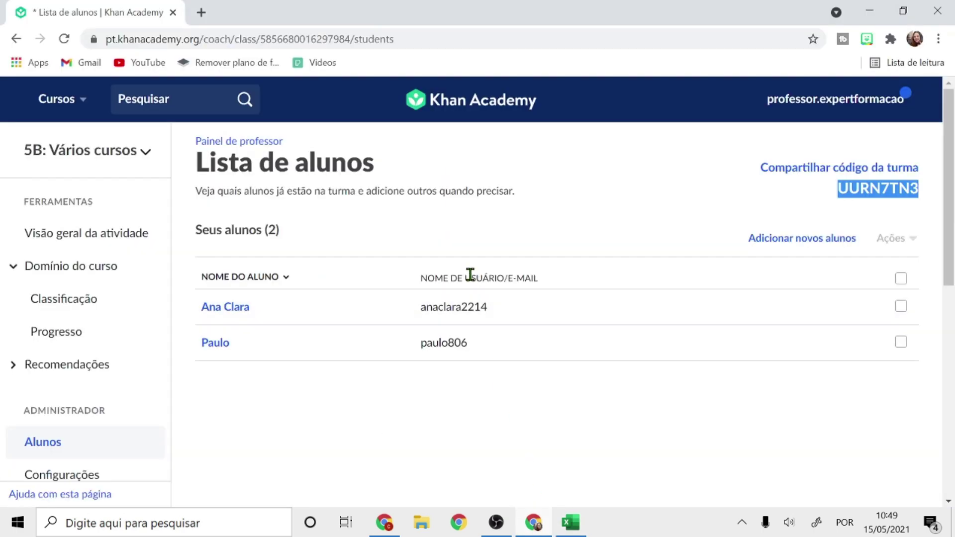
# Step: Search Khan Academy for 'fraçoes'
pyautogui.click(368, 214)
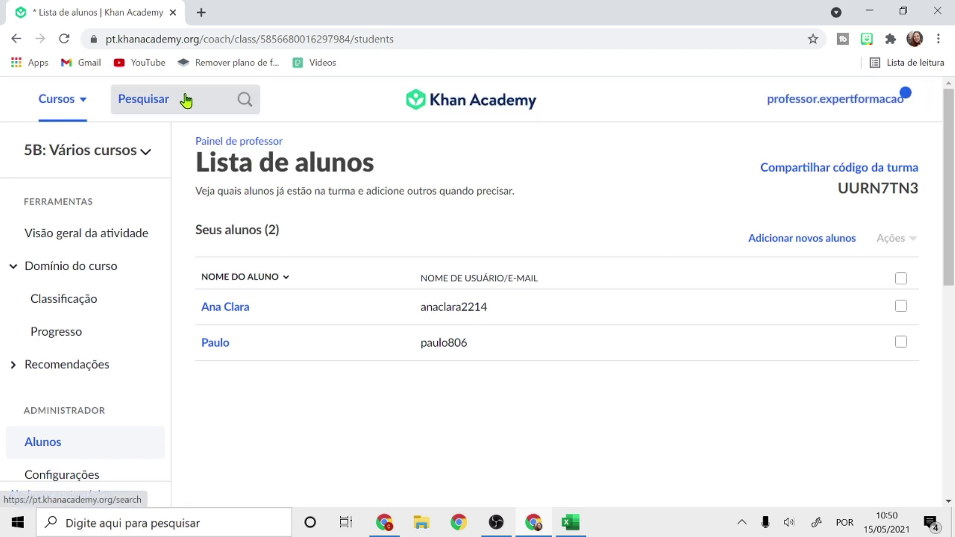
pyautogui.click(186, 101)
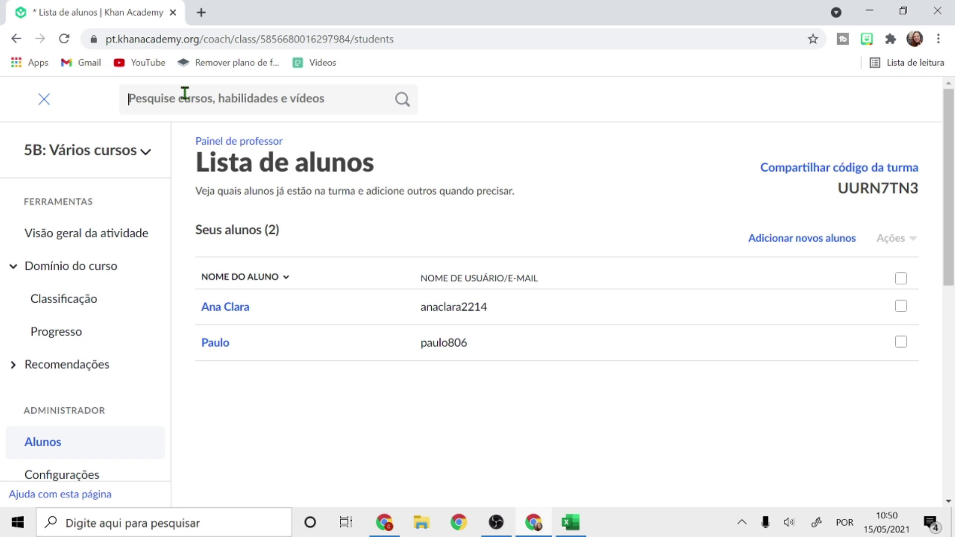
pyautogui.write('fra')
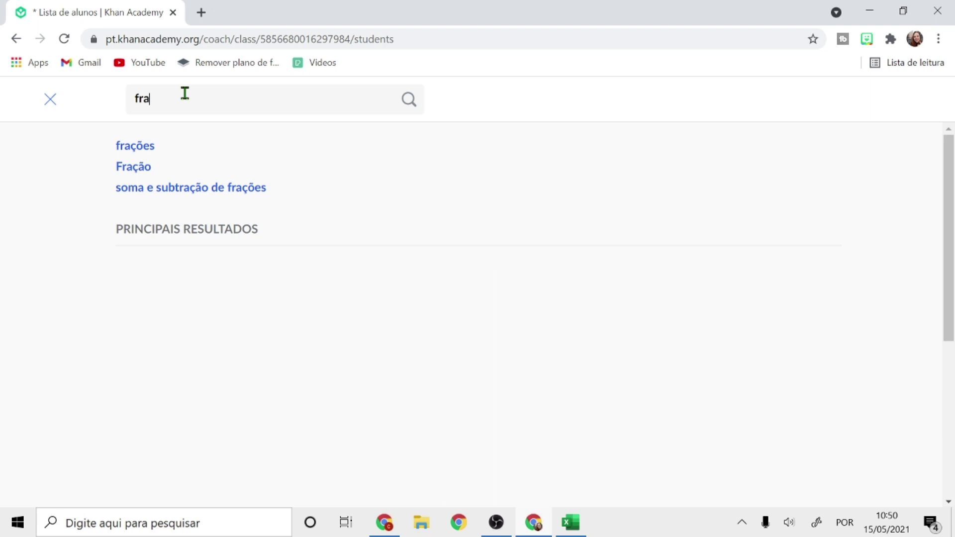
pyautogui.write('çoes')
pyautogui.press('Return')
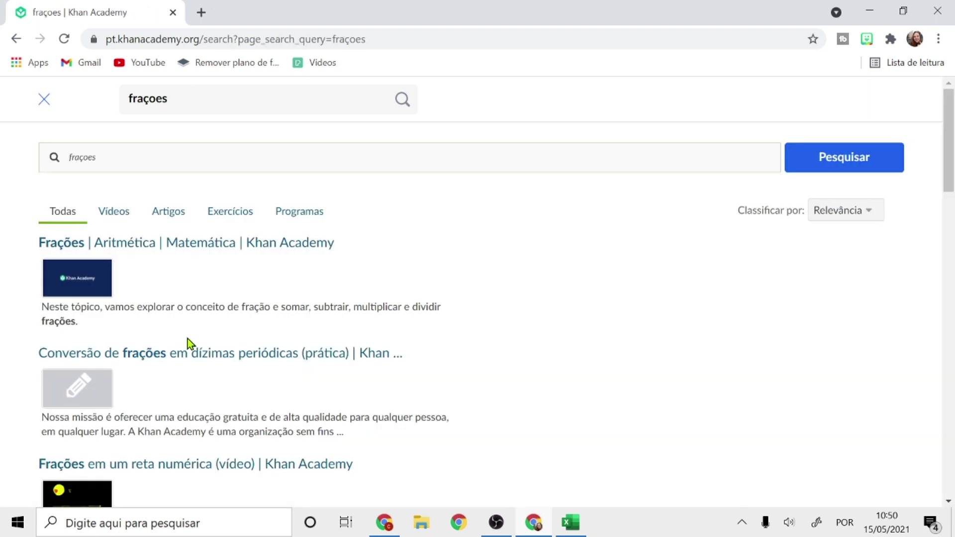
pyautogui.moveTo(951, 172); pyautogui.dragTo(887, 174)
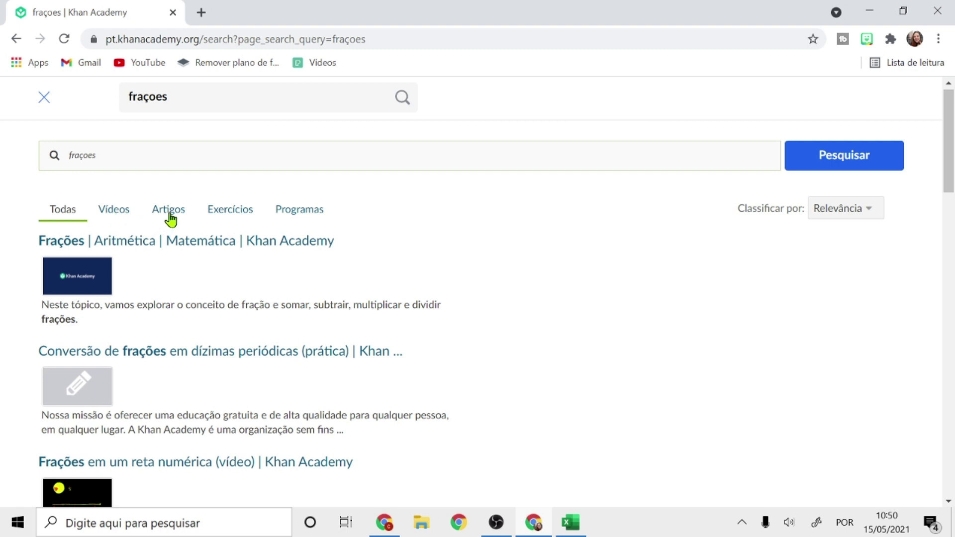
# Step: Filter results to Exercícios and open 'Some frações (denominadores de 10 e 100)'
pyautogui.click(246, 214)
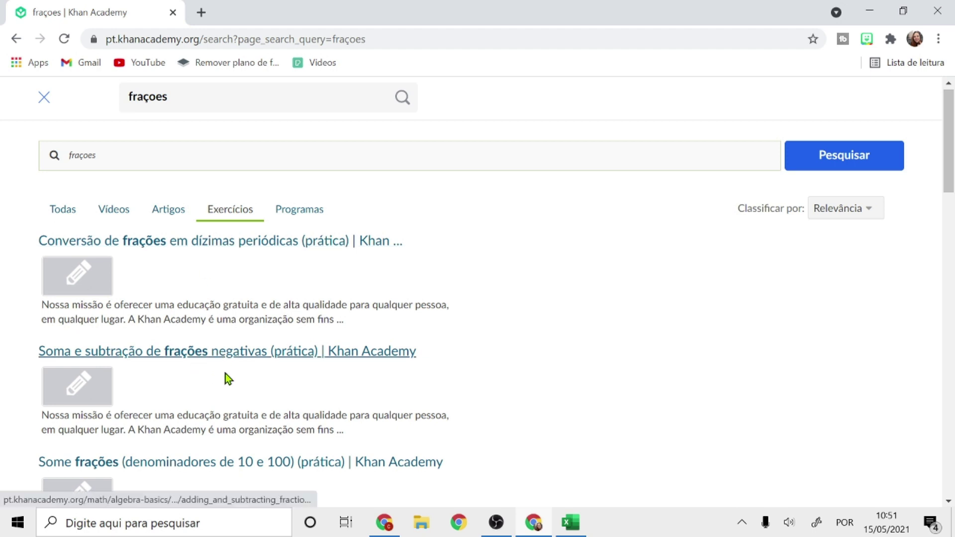
pyautogui.scroll(-2, 803, 309)
pyautogui.scroll(-3, 497, 291)
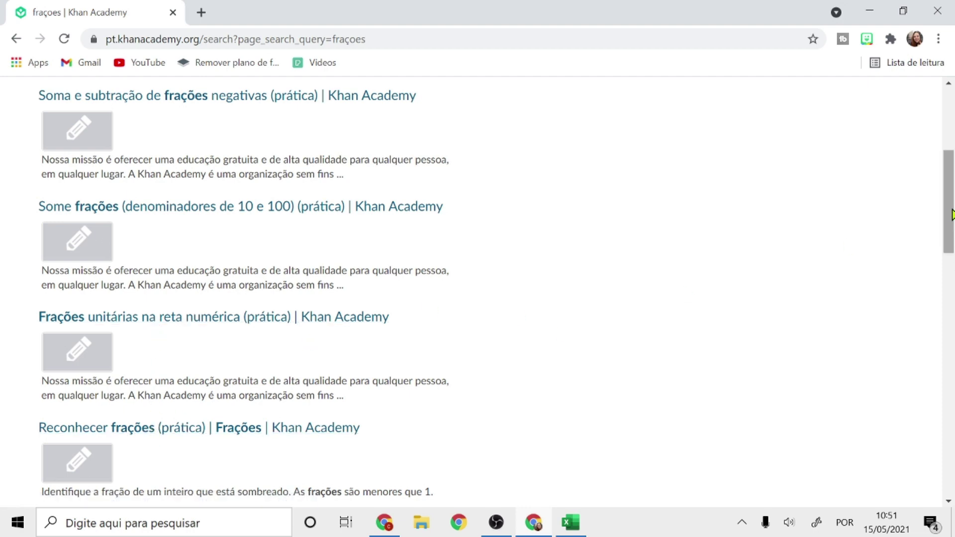
pyautogui.moveTo(951, 213); pyautogui.dragTo(873, 168)
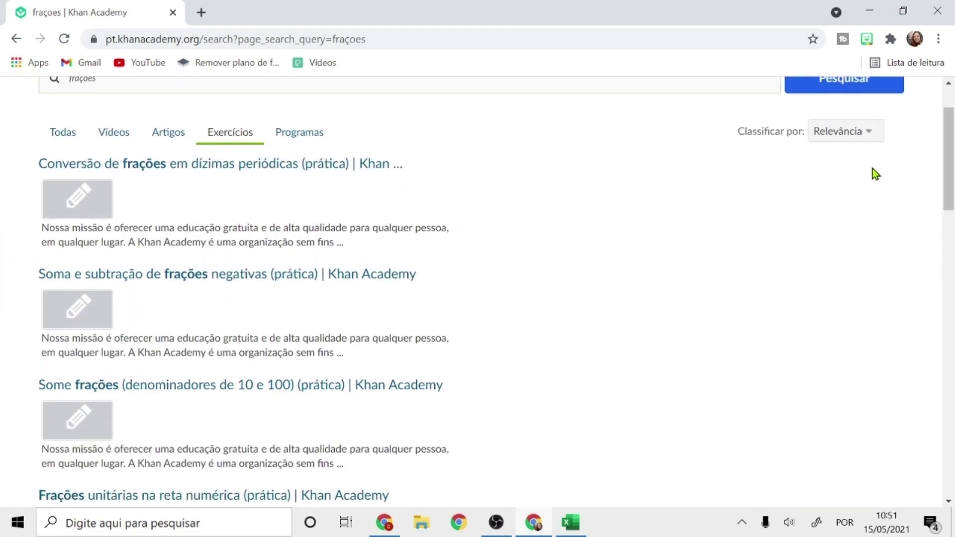
pyautogui.click(149, 395)
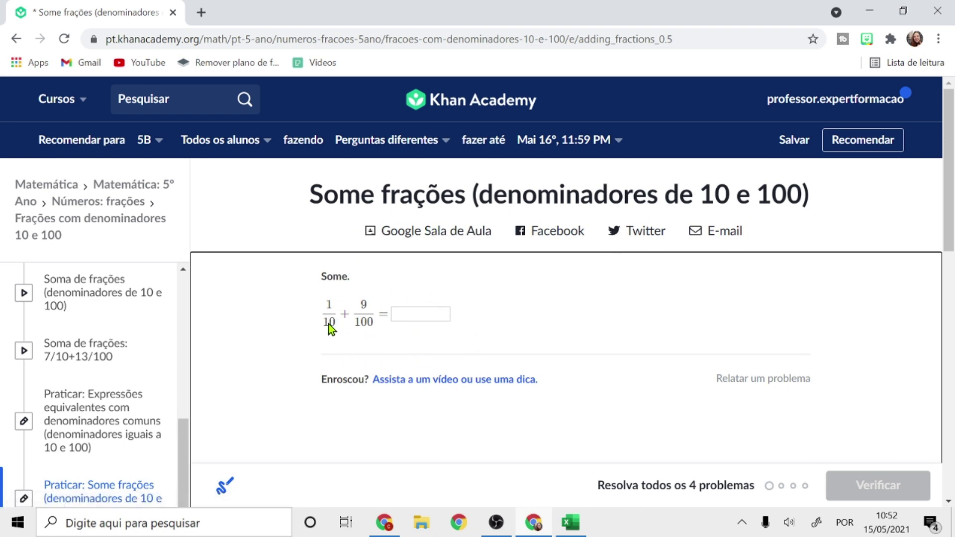
# Step: Answer 1/10 + 9/100 with 19/100, check it, and dismiss the Bom trabalho! message
pyautogui.click(397, 316)
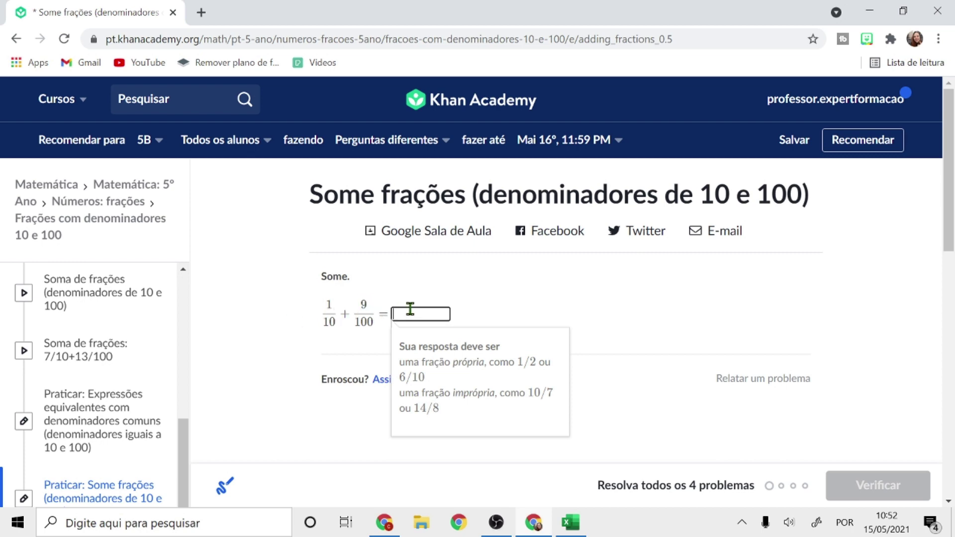
pyautogui.write('1')
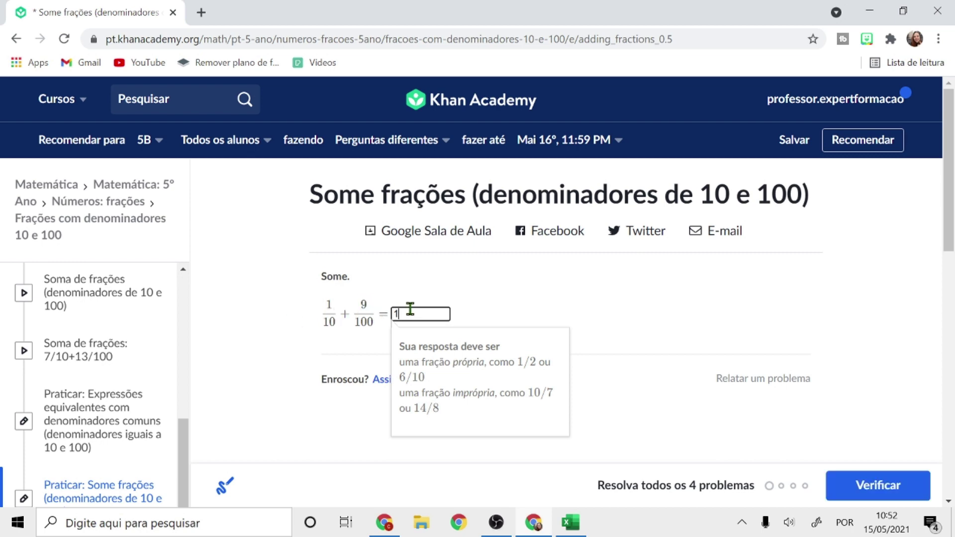
pyautogui.write('9/100')
pyautogui.click(536, 317)
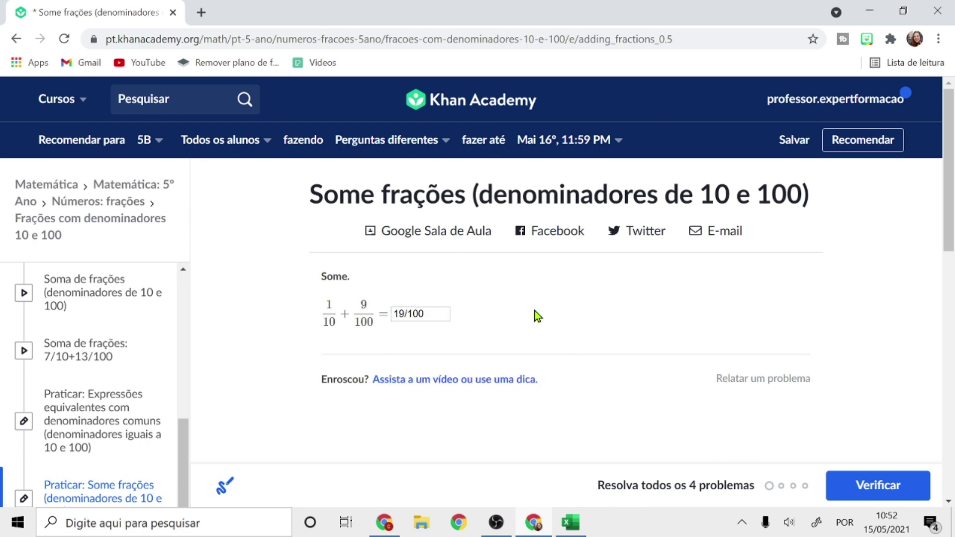
pyautogui.click(874, 495)
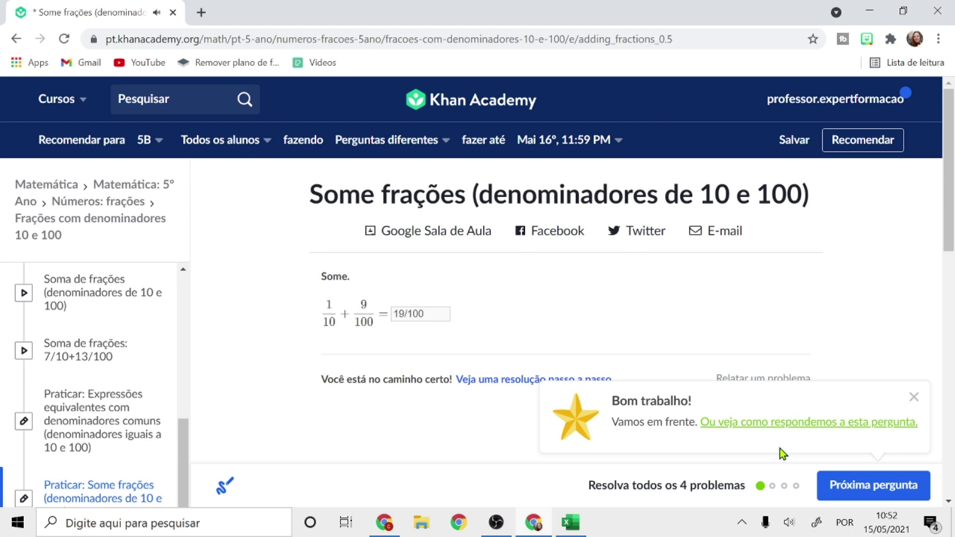
pyautogui.click(914, 397)
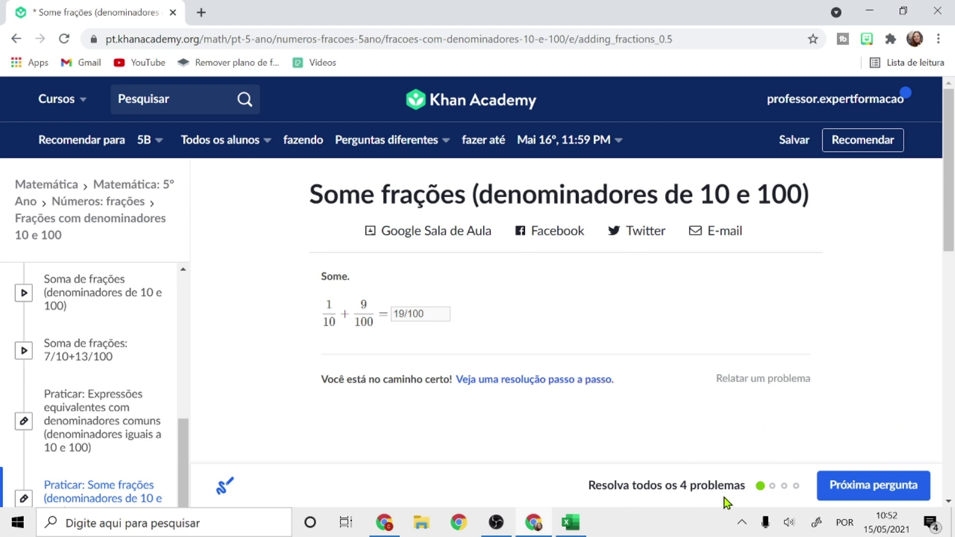
# Step: Go to problem 2 and order the sum cards as 10/10, 73/100, 37/100
pyautogui.click(847, 498)
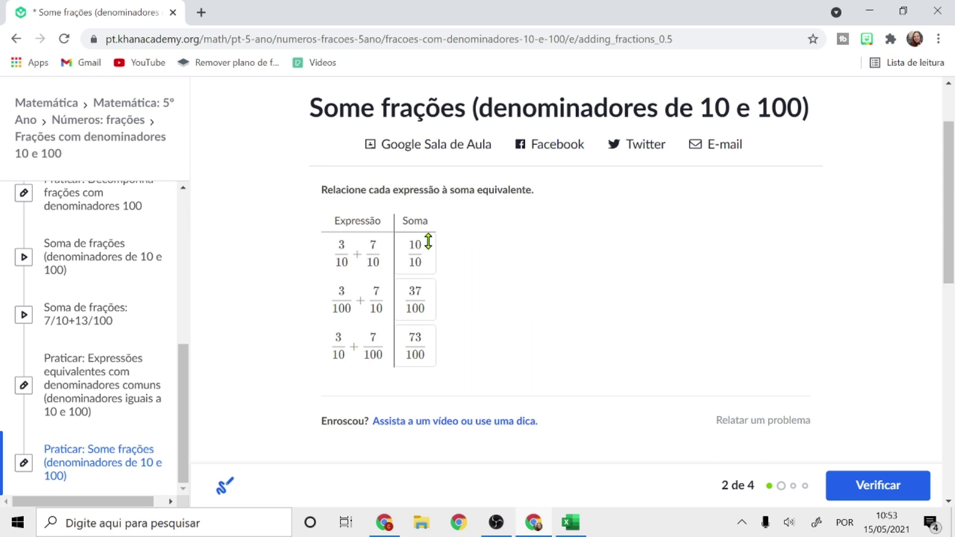
pyautogui.moveTo(412, 258); pyautogui.dragTo(405, 298)
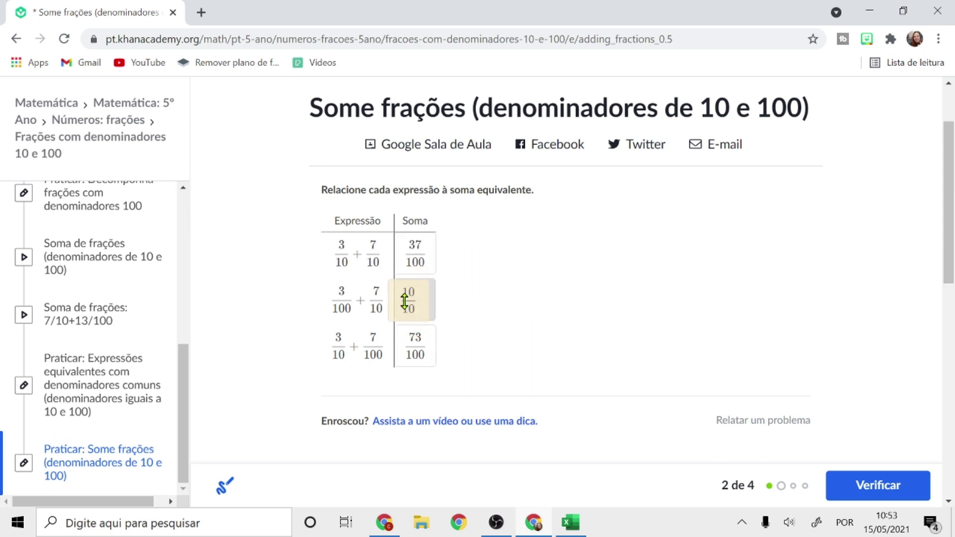
pyautogui.moveTo(411, 358); pyautogui.dragTo(404, 283)
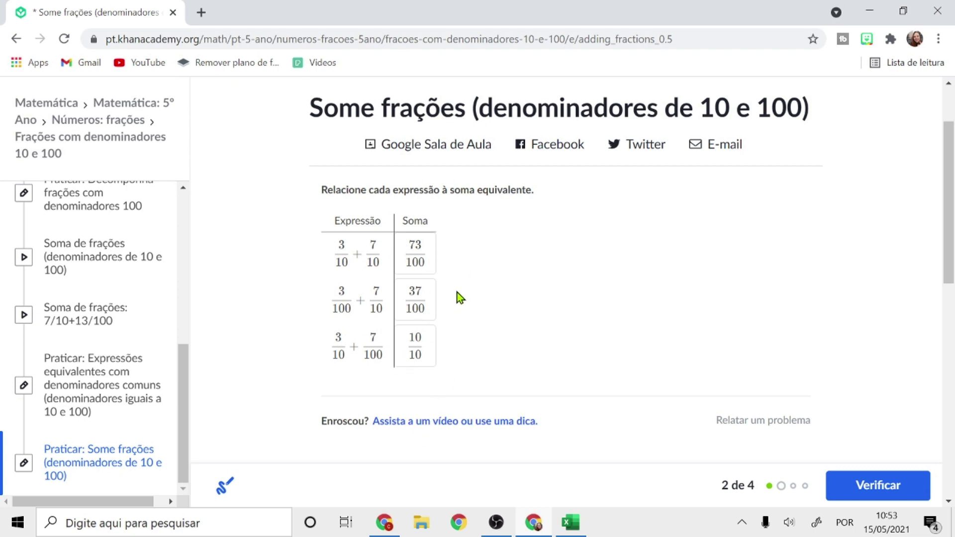
pyautogui.moveTo(408, 348); pyautogui.dragTo(409, 251)
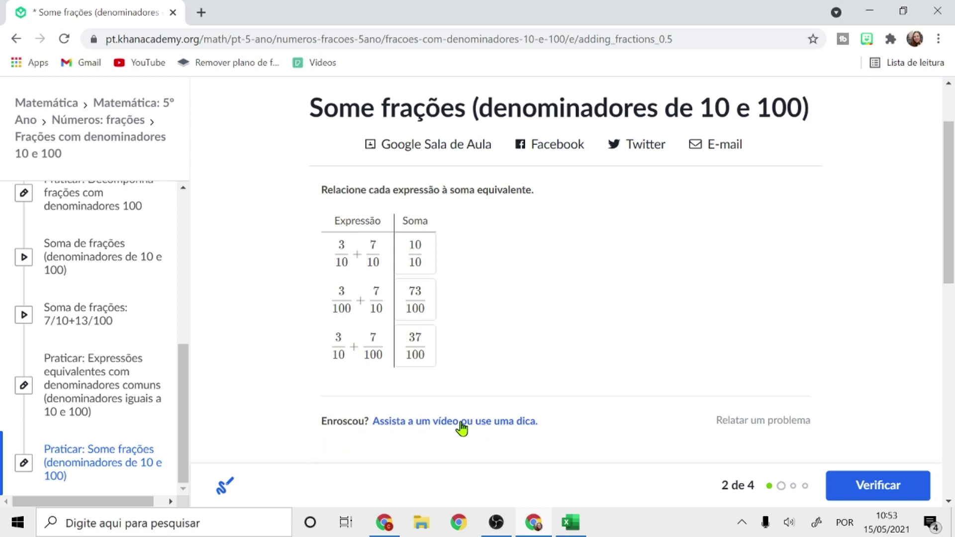
# Step: Show the video and hint options and request a hint
pyautogui.click(454, 423)
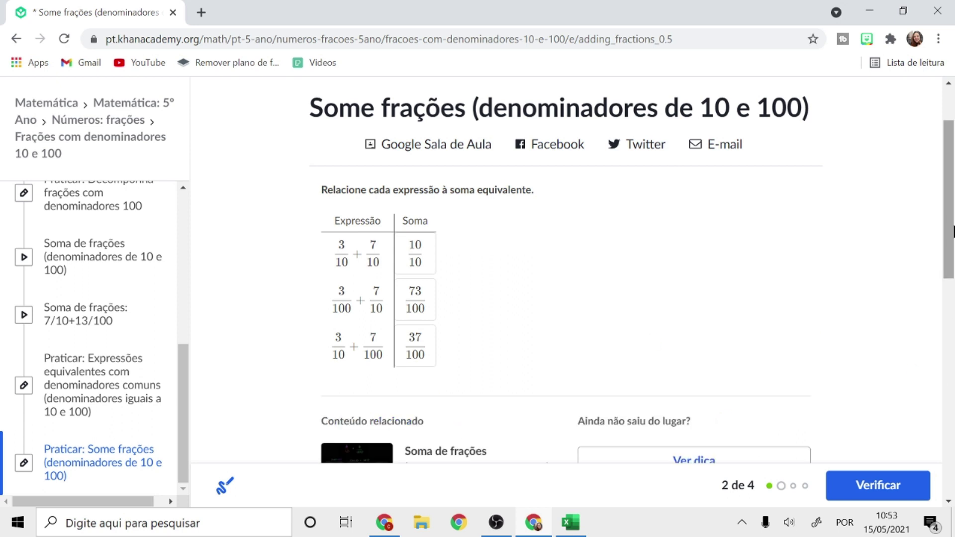
pyautogui.moveTo(951, 215); pyautogui.dragTo(953, 274)
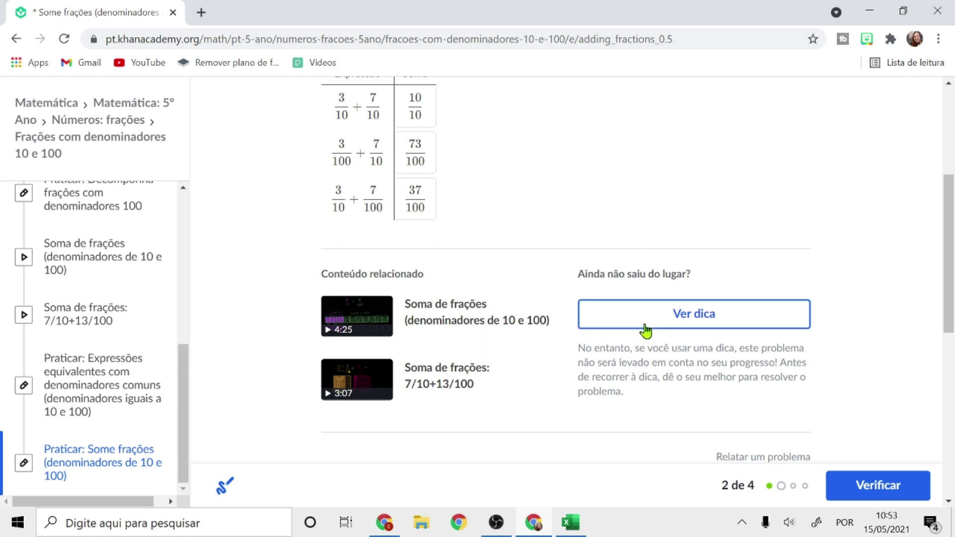
pyautogui.click(645, 328)
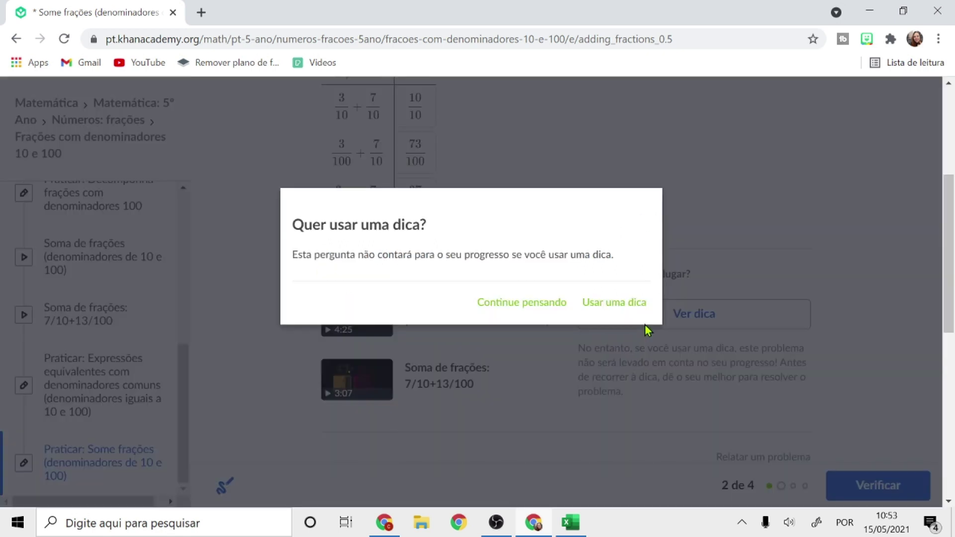
# Step: Confirm using a hint and reveal the second hint
pyautogui.click(640, 303)
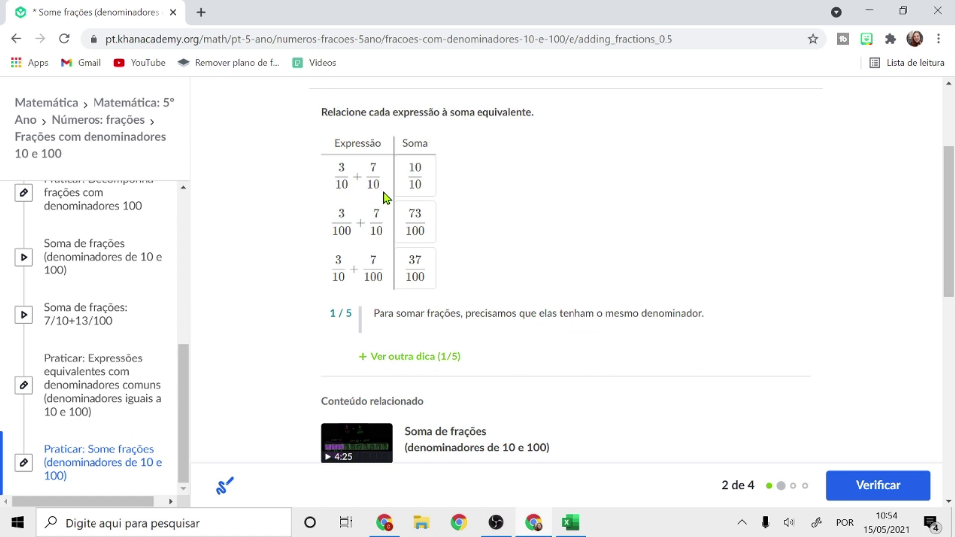
pyautogui.click(408, 357)
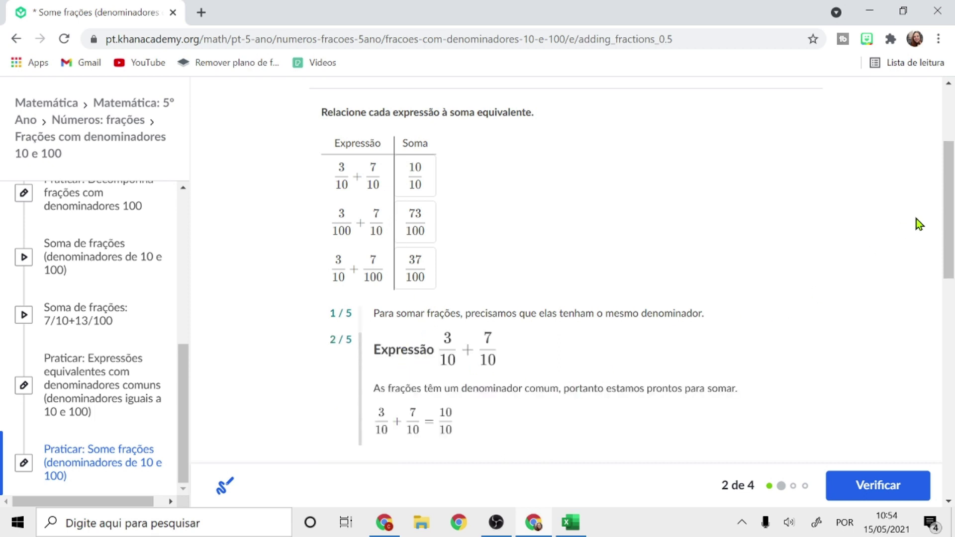
pyautogui.moveTo(953, 217); pyautogui.dragTo(953, 244)
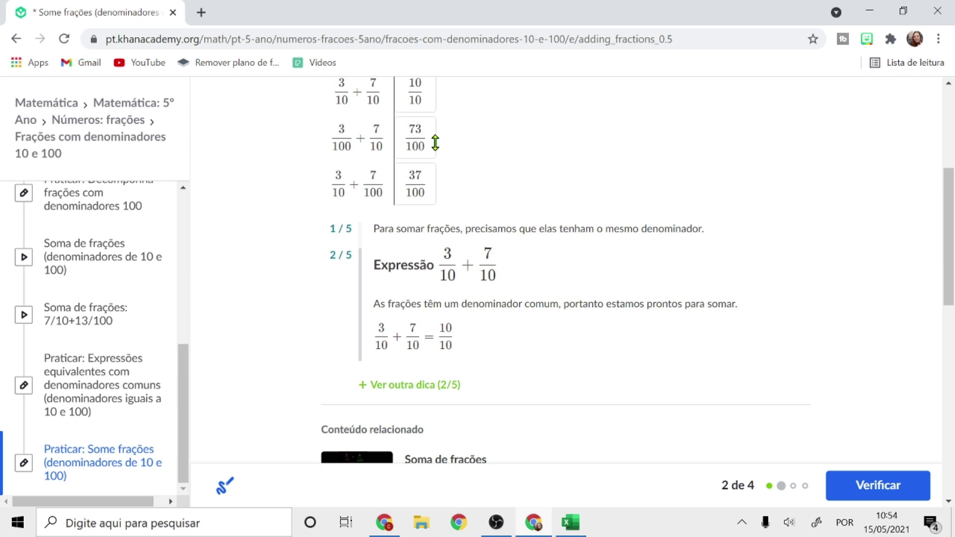
# Step: Check the 10/10, 73/100, 37/100 matching and dismiss the Você melhorou sua resposta! message
pyautogui.click(891, 492)
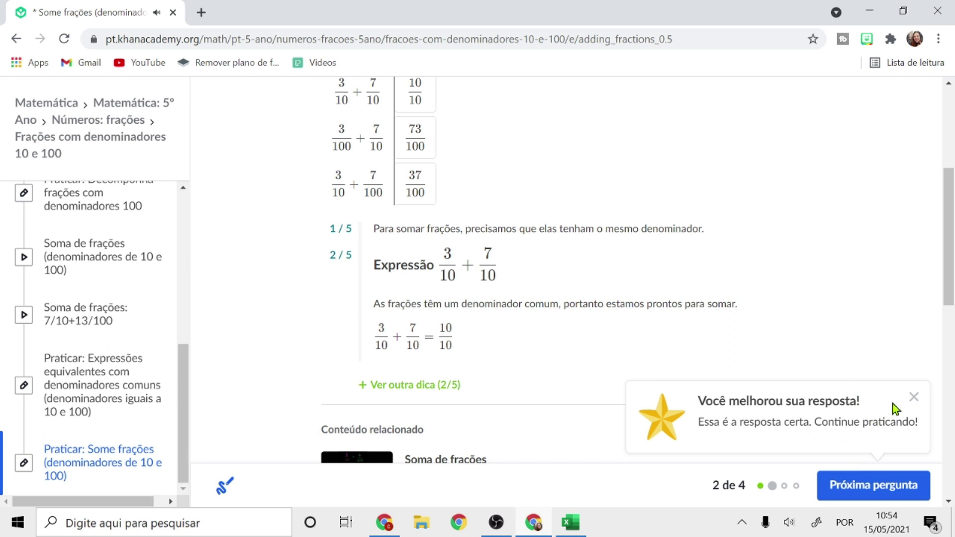
pyautogui.click(916, 397)
pyautogui.moveTo(950, 256); pyautogui.dragTo(950, 177)
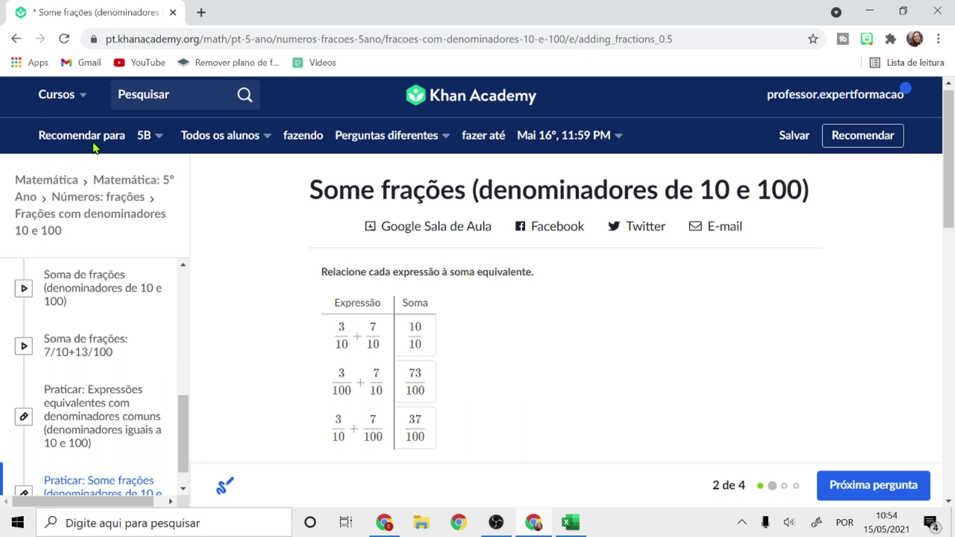
pyautogui.click(157, 138)
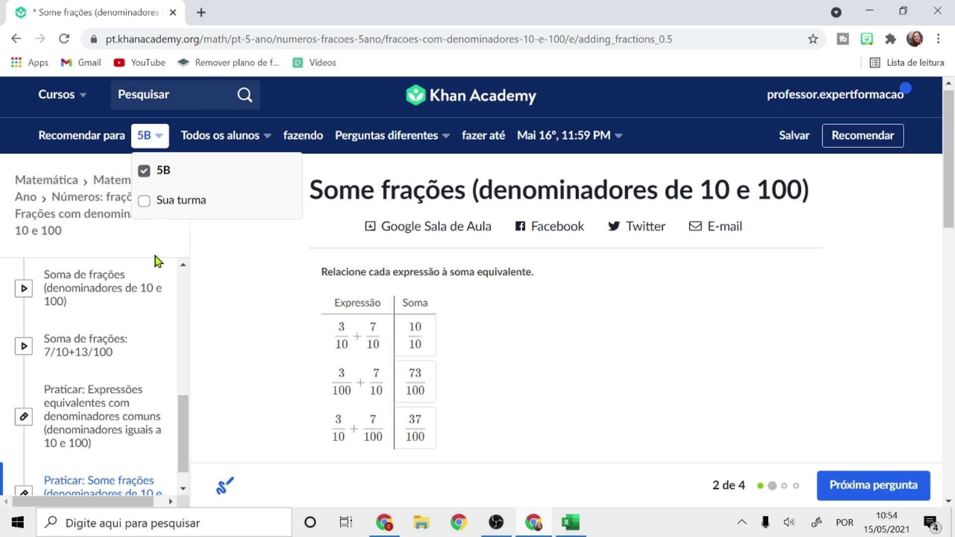
pyautogui.click(259, 140)
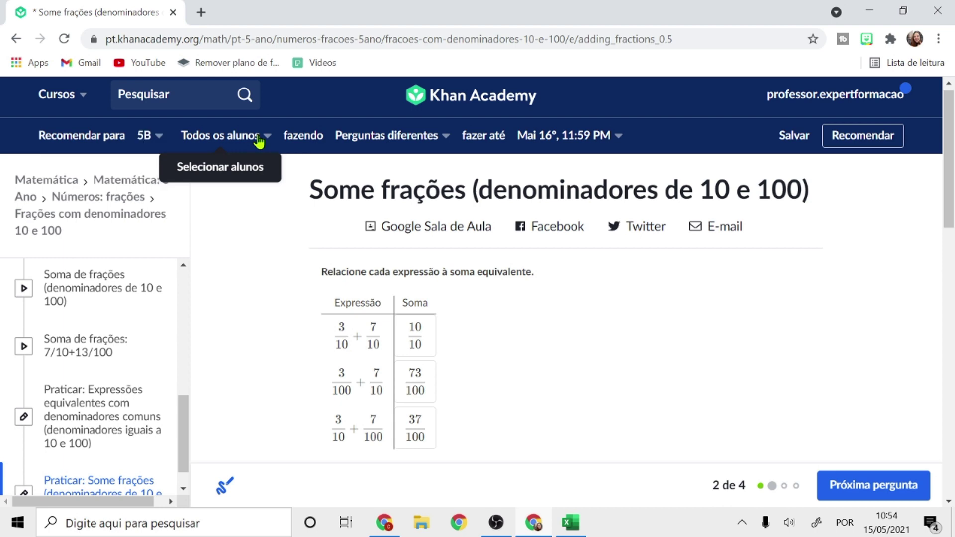
pyautogui.click(259, 139)
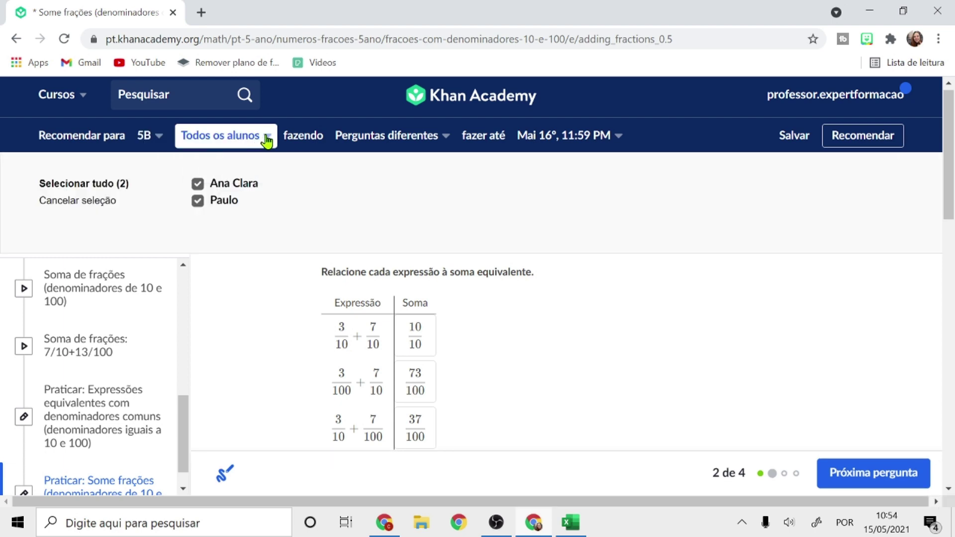
pyautogui.click(268, 140)
pyautogui.click(267, 141)
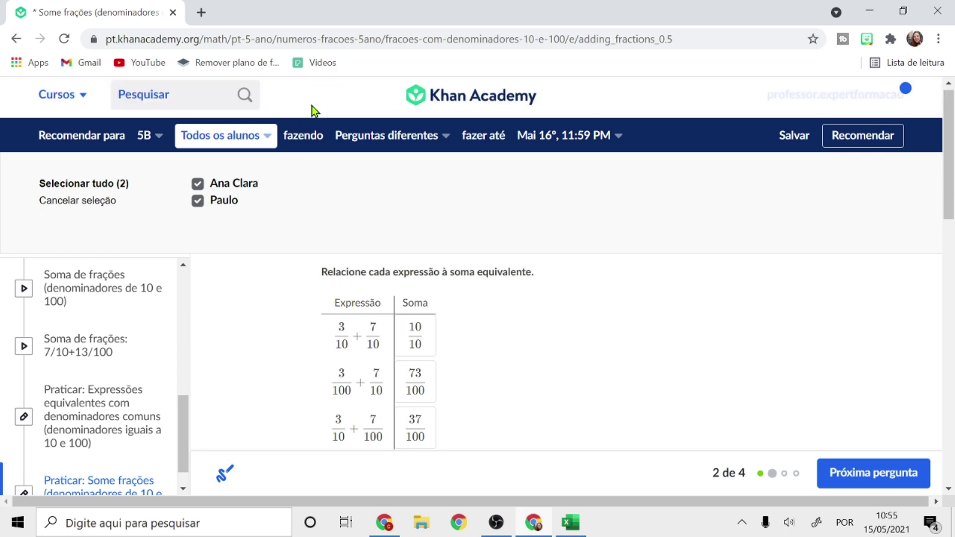
pyautogui.click(312, 107)
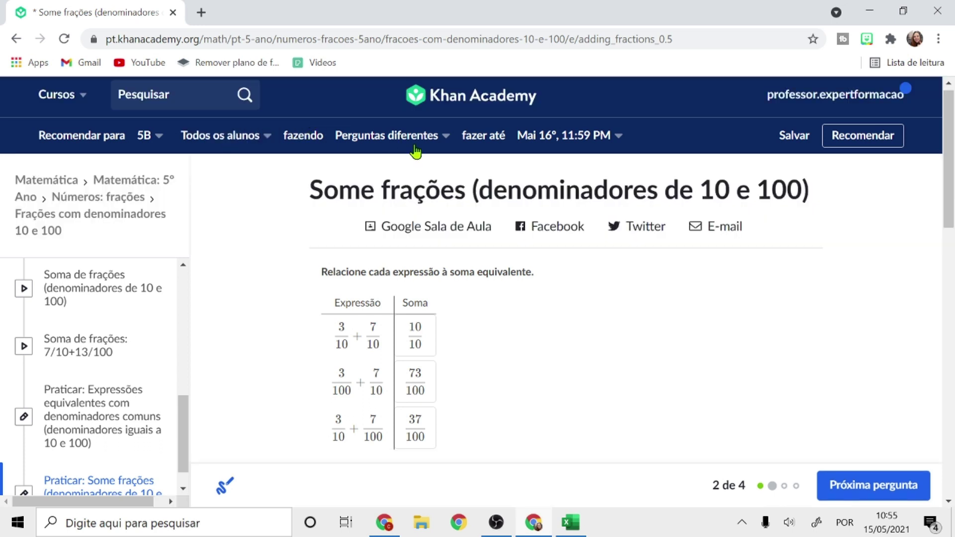
# Step: Set question variation so every student gets the same questions
pyautogui.click(443, 140)
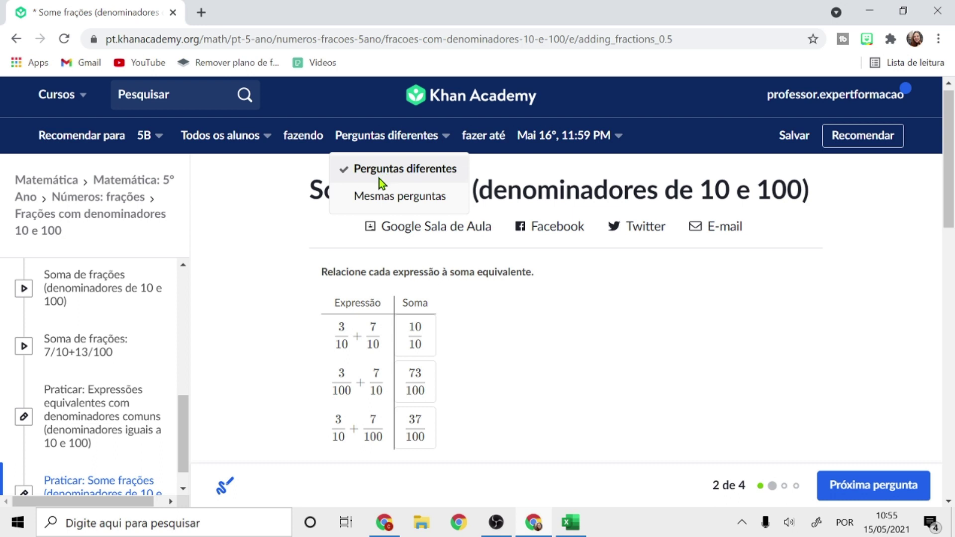
pyautogui.click(356, 196)
pyautogui.click(396, 134)
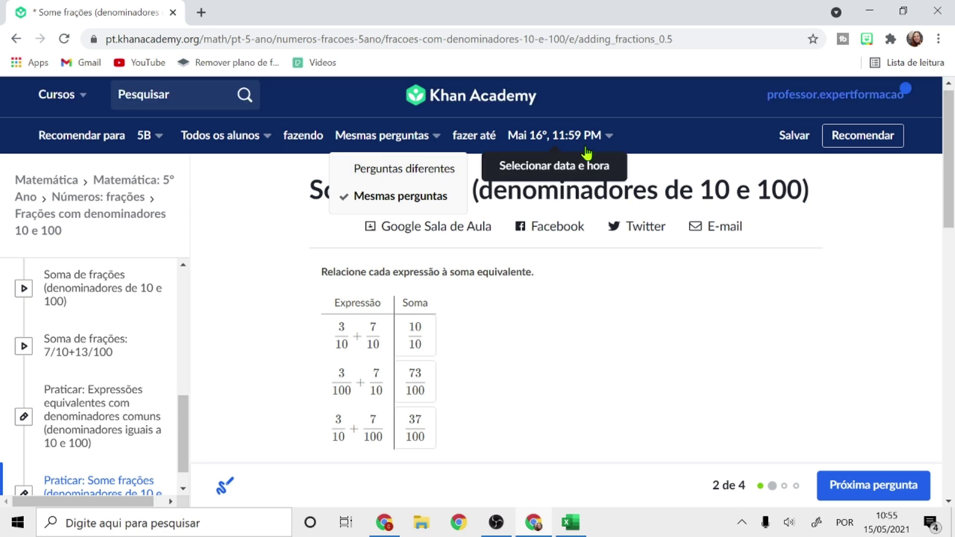
pyautogui.click(609, 147)
# Step: Keep the due date Mai 16, 11:59 PM and submit the recommendation to class 5B
pyautogui.click(609, 148)
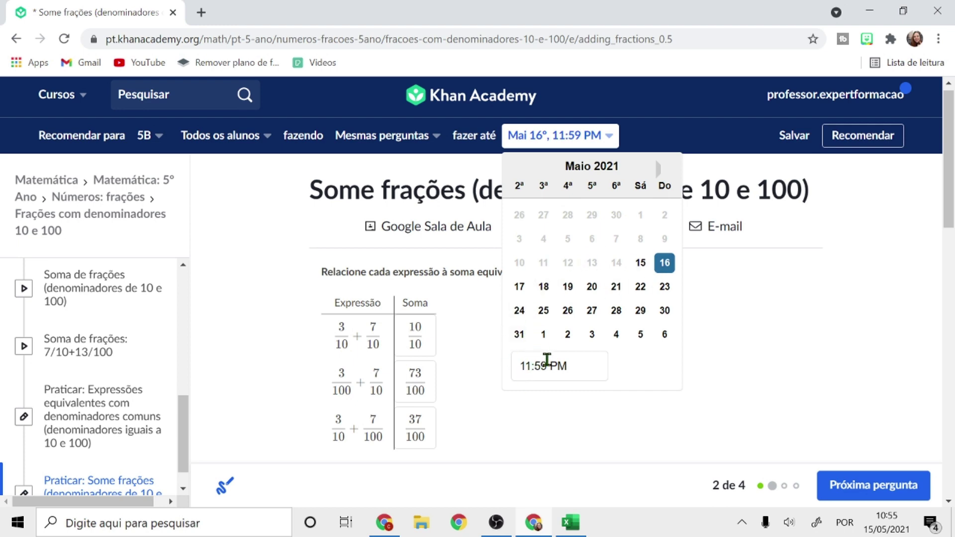
pyautogui.click(698, 136)
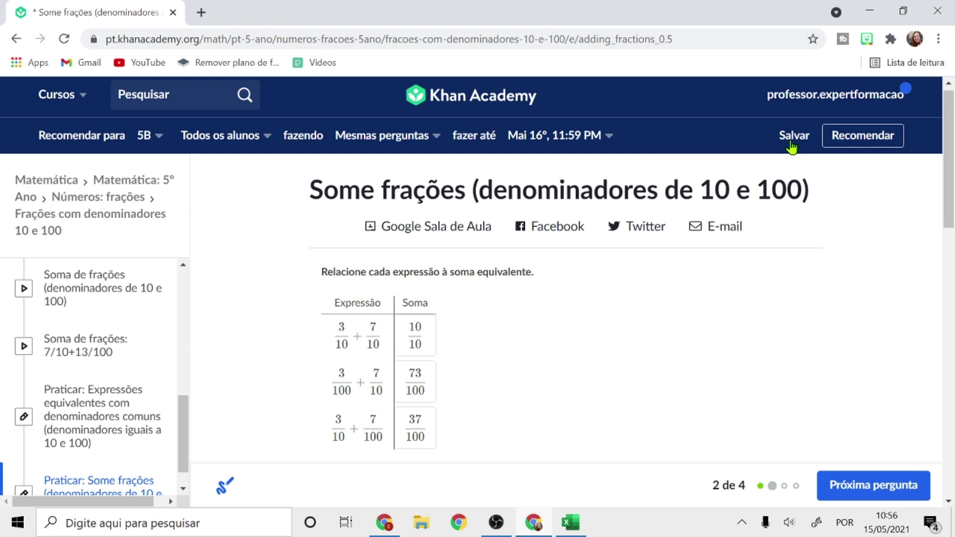
pyautogui.click(866, 141)
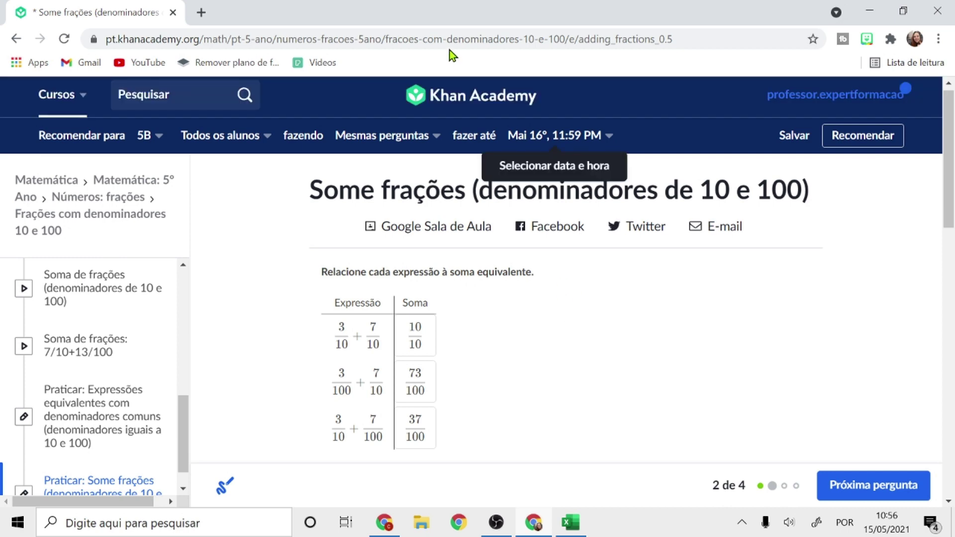
# Step: Go from the dashboard to 5B's Classificação page, dismissing the intro and cancelling Criar meta
pyautogui.click(447, 97)
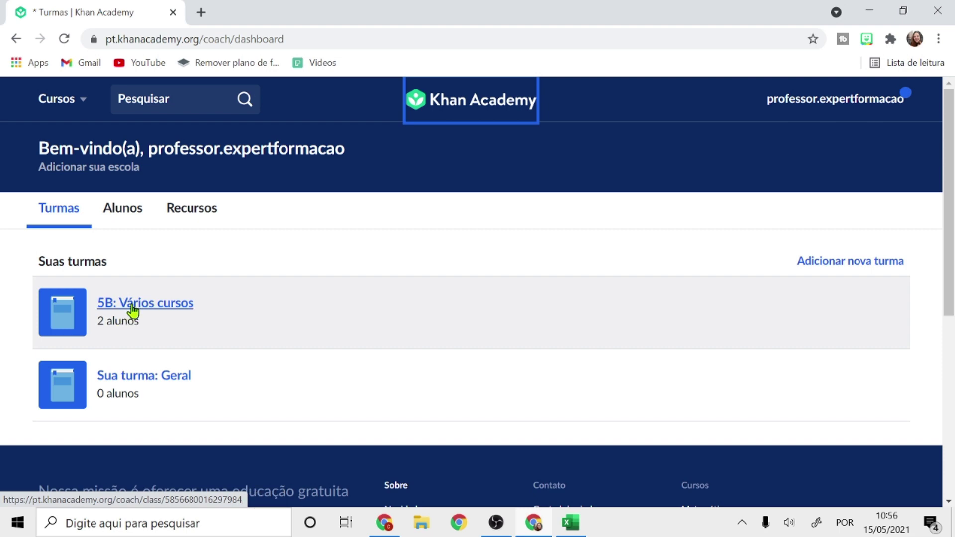
pyautogui.click(102, 312)
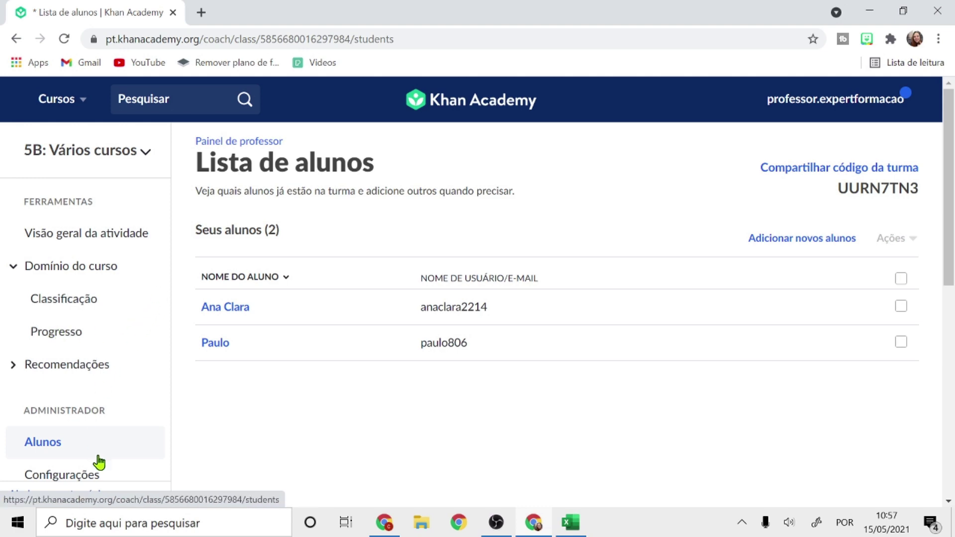
pyautogui.click(66, 299)
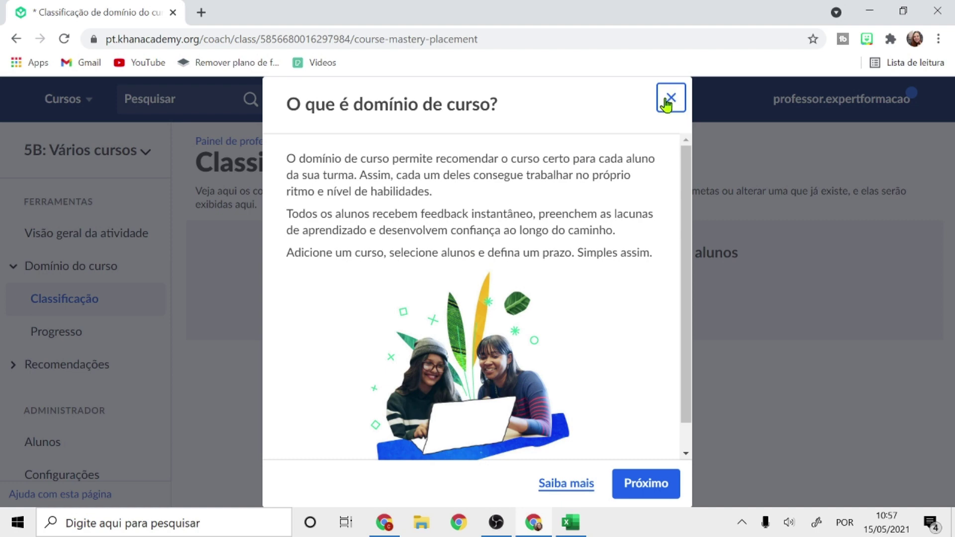
pyautogui.click(670, 99)
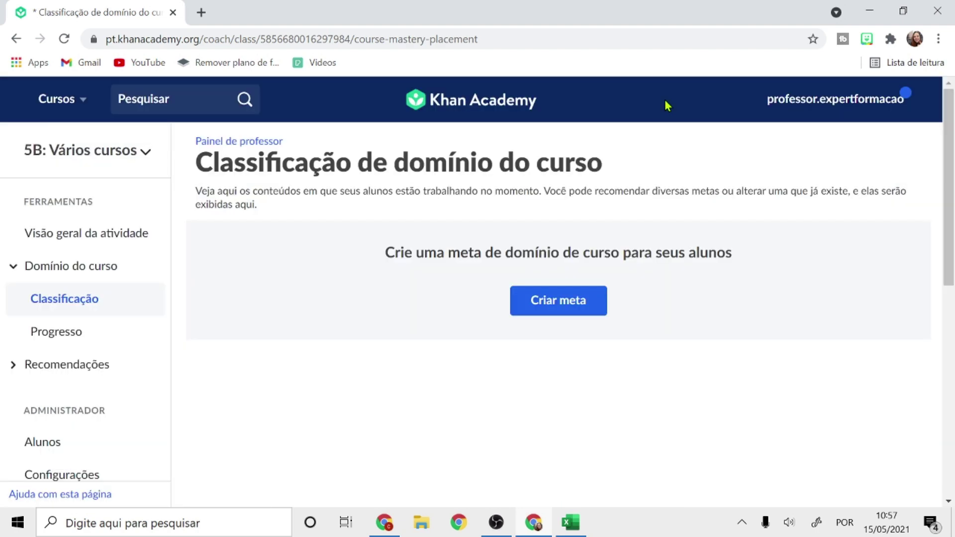
pyautogui.click(545, 304)
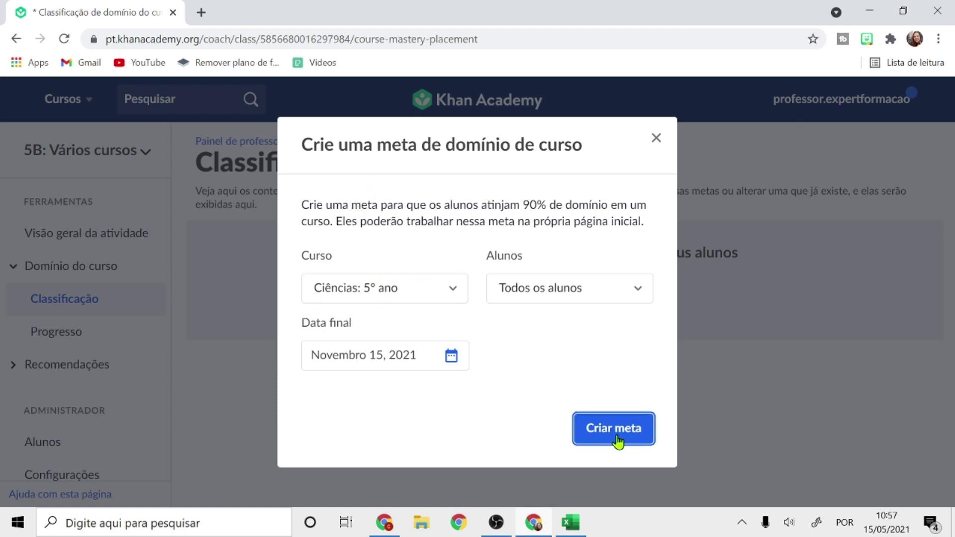
pyautogui.click(655, 149)
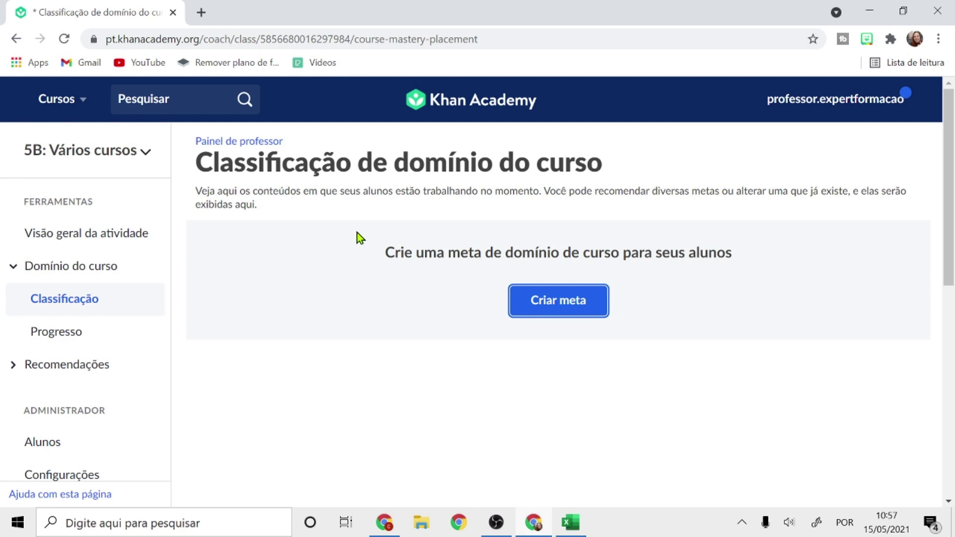
# Step: Review 5B's Progresso chart for Ciências: 5° ano, all at 0%, and expand Recomendações
pyautogui.click(62, 342)
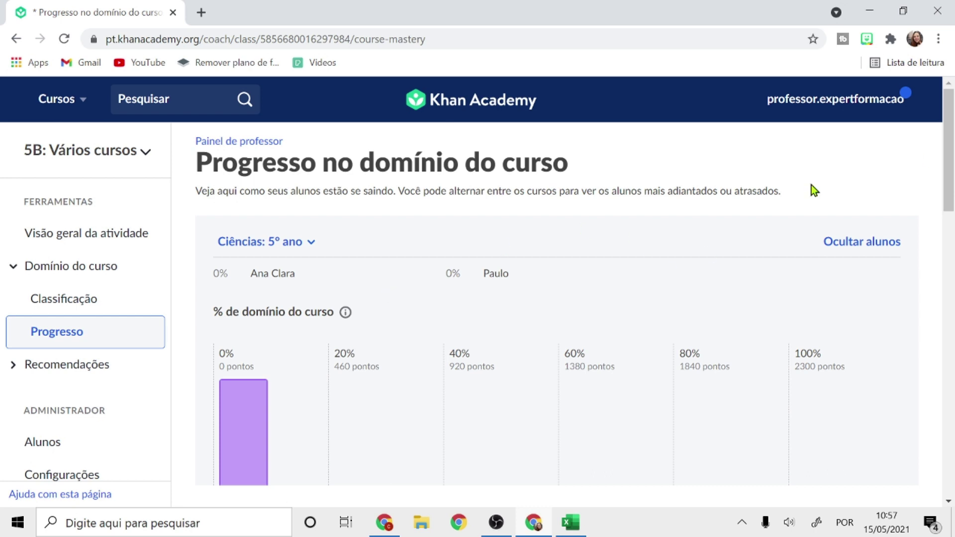
pyautogui.scroll(-1, 375, 195)
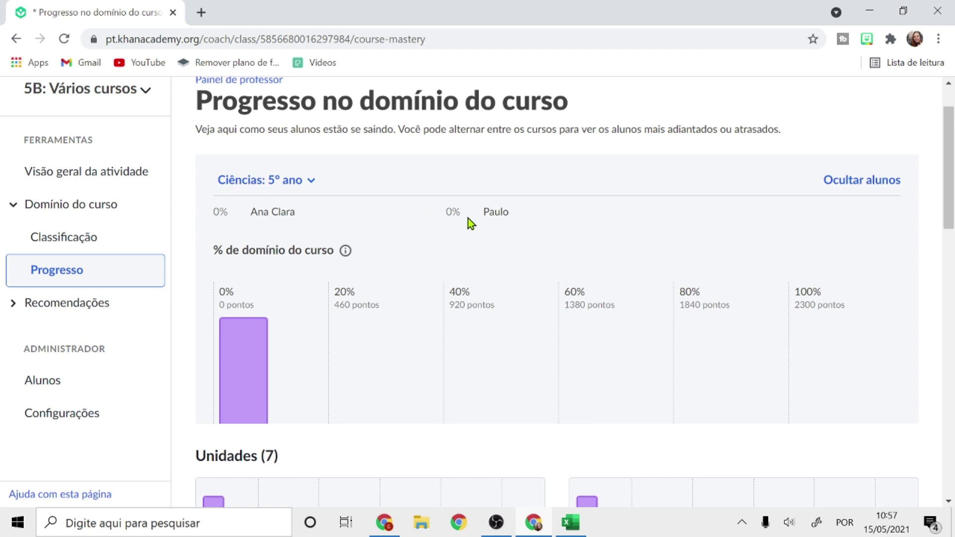
pyautogui.moveTo(954, 158); pyautogui.dragTo(924, 144)
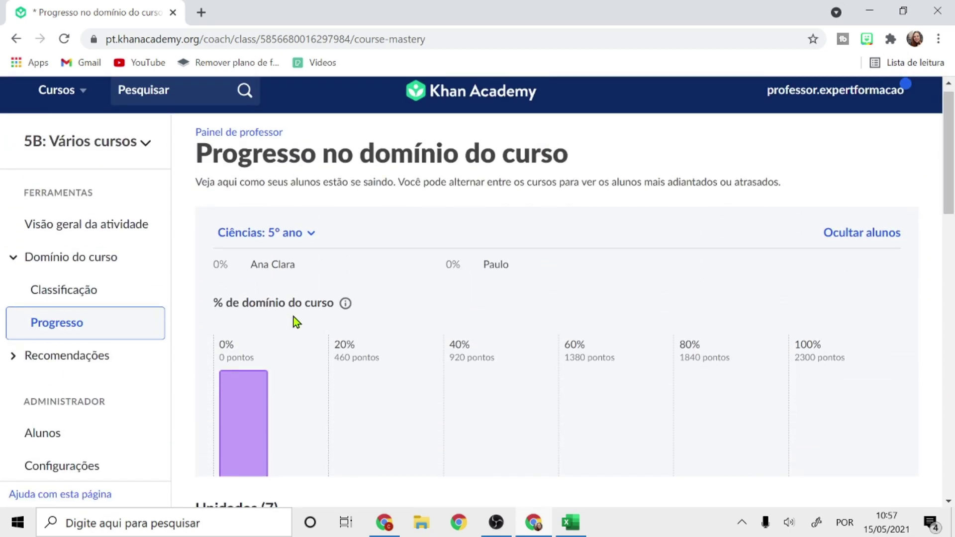
pyautogui.click(72, 357)
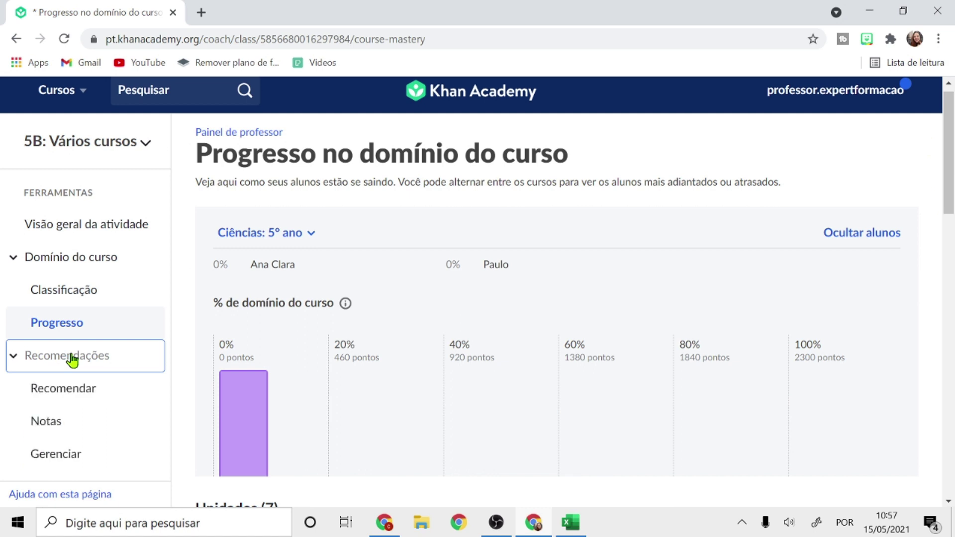
# Step: Open class 5B's Recomendar page and pick the Português 5º ano course
pyautogui.click(88, 395)
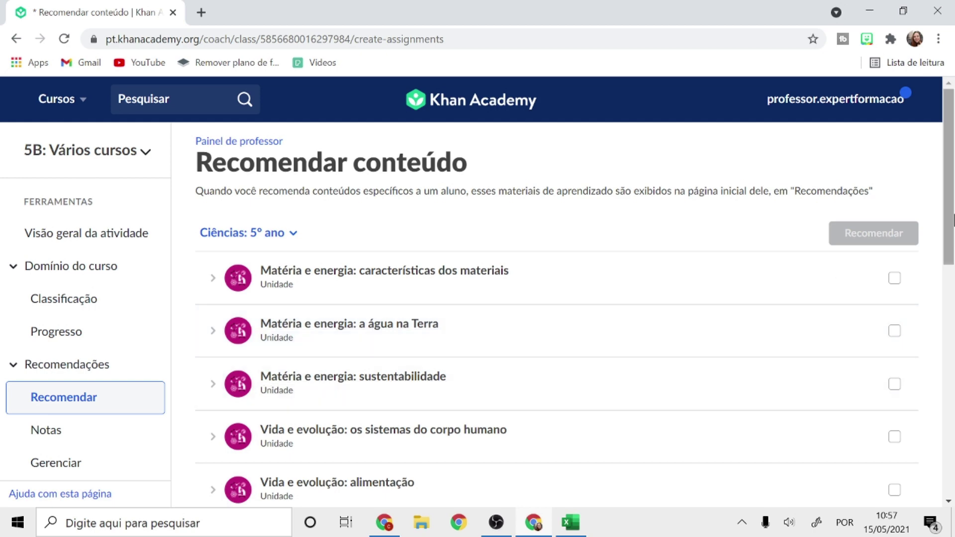
pyautogui.moveTo(953, 219); pyautogui.dragTo(943, 268)
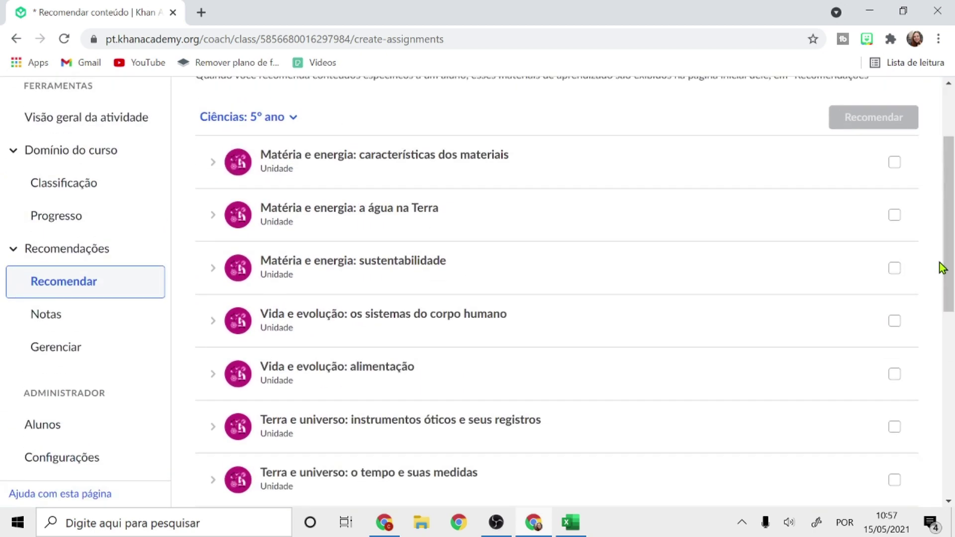
pyautogui.click(297, 120)
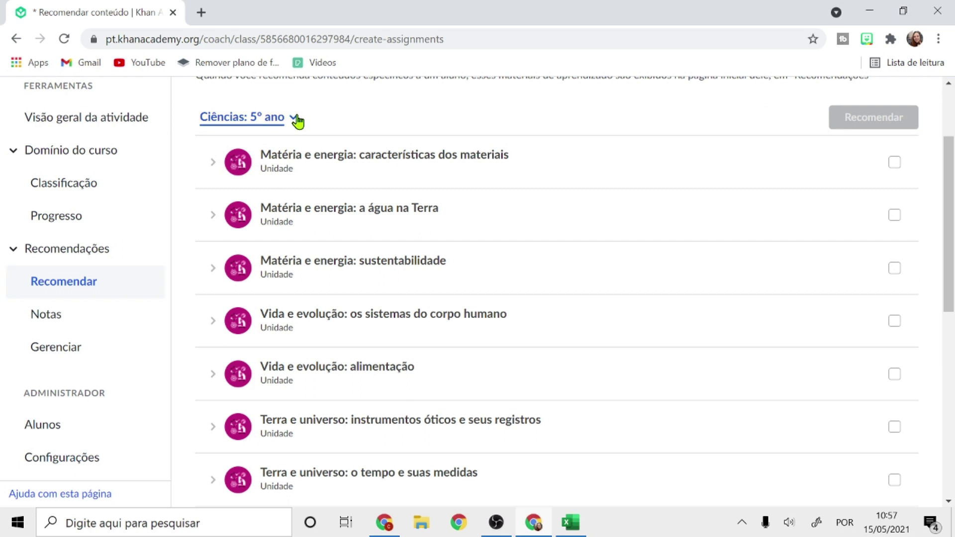
pyautogui.click(296, 119)
pyautogui.click(264, 176)
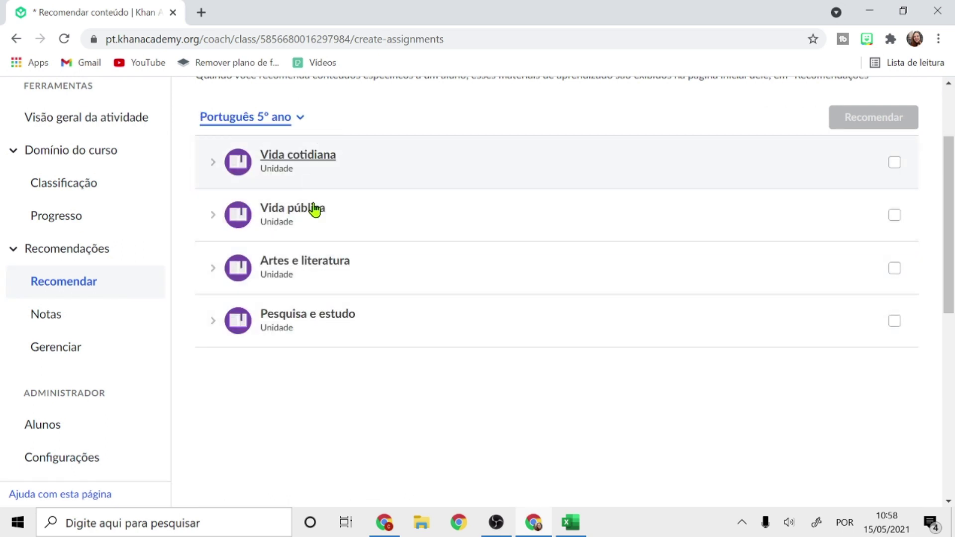
# Step: Switch the course to Matemática: 5º Ano and open its recommendation scores
pyautogui.click(299, 119)
pyautogui.click(259, 213)
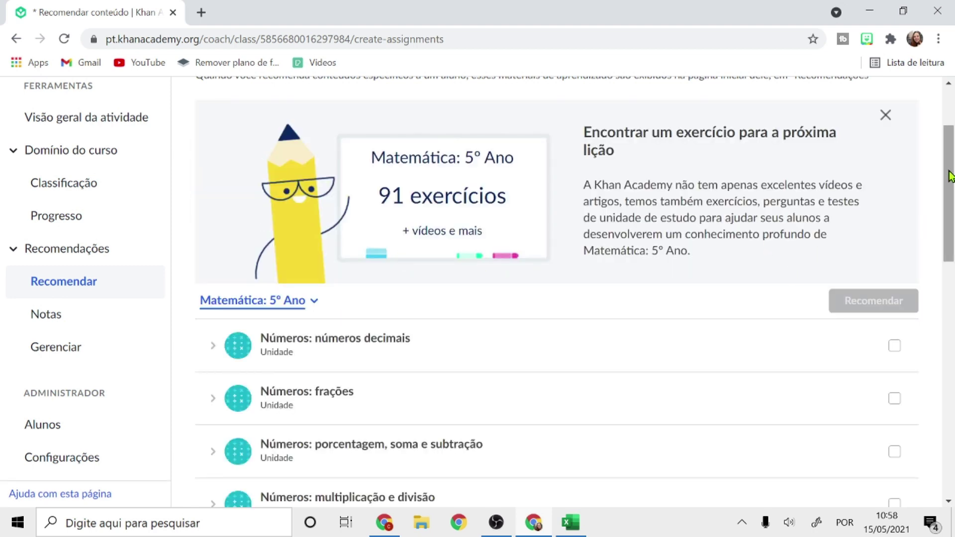
pyautogui.moveTo(953, 175); pyautogui.dragTo(924, 192)
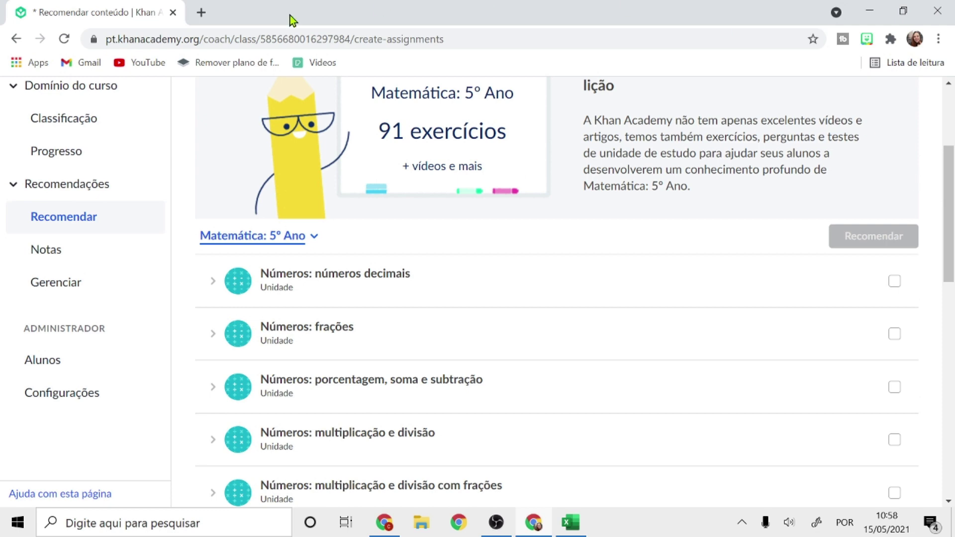
pyautogui.click(46, 254)
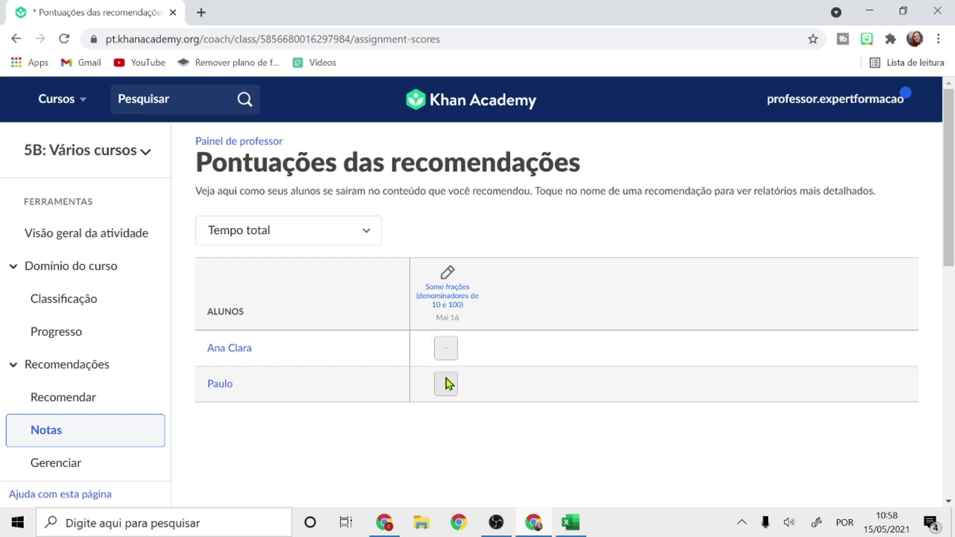
# Step: Leave the scores on Tempo total and go to Gerenciar to see the Some frações recommendation
pyautogui.click(318, 234)
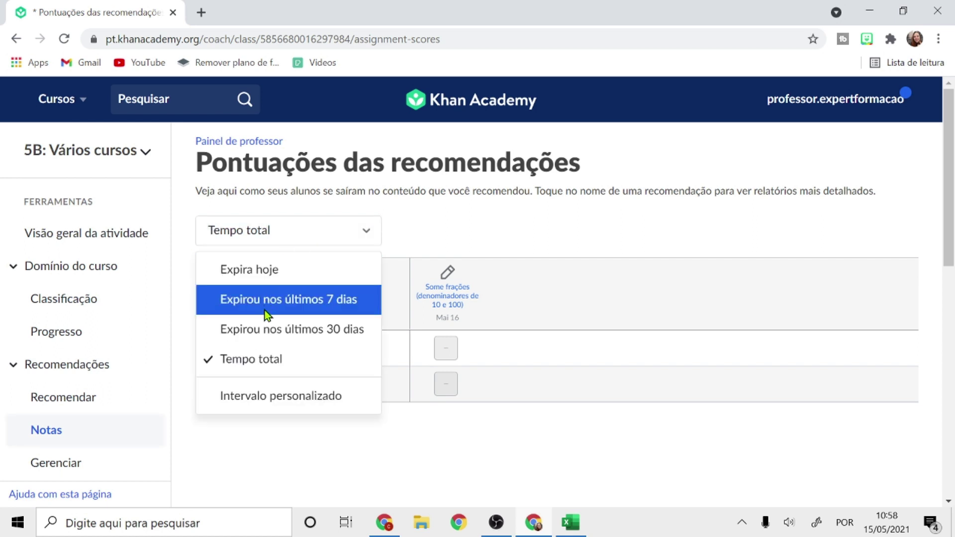
pyautogui.click(341, 454)
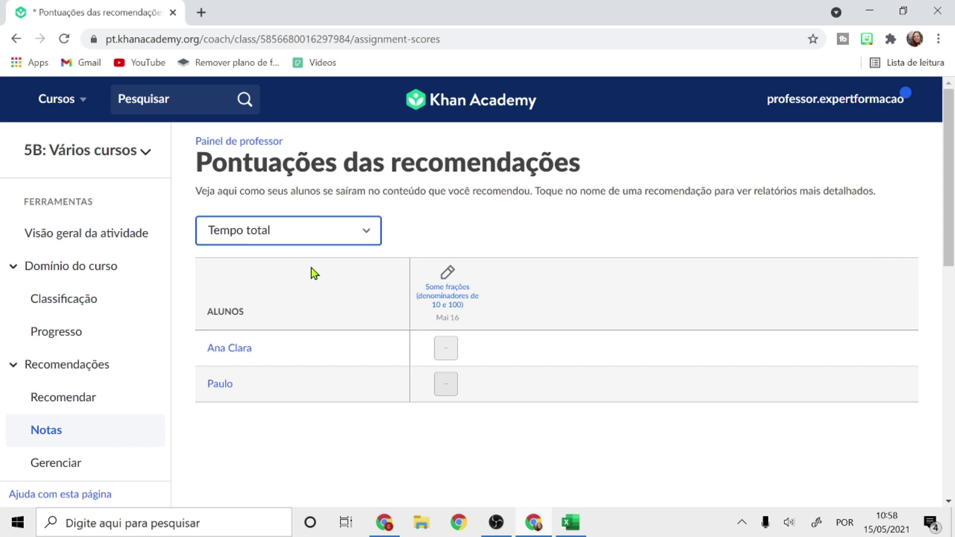
pyautogui.moveTo(949, 174); pyautogui.dragTo(949, 253)
pyautogui.click(54, 281)
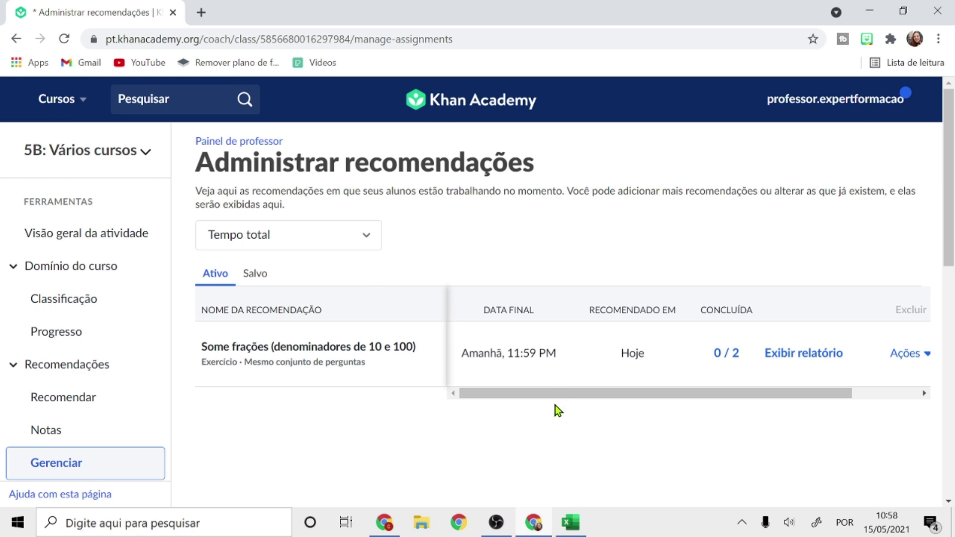
pyautogui.moveTo(548, 395); pyautogui.dragTo(523, 401)
pyautogui.moveTo(632, 396); pyautogui.dragTo(718, 421)
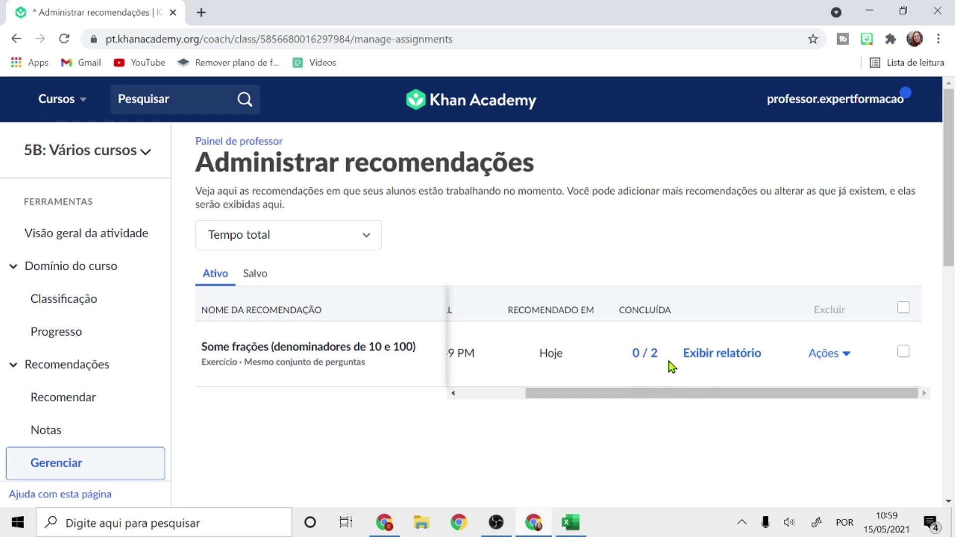
pyautogui.click(844, 367)
pyautogui.click(928, 330)
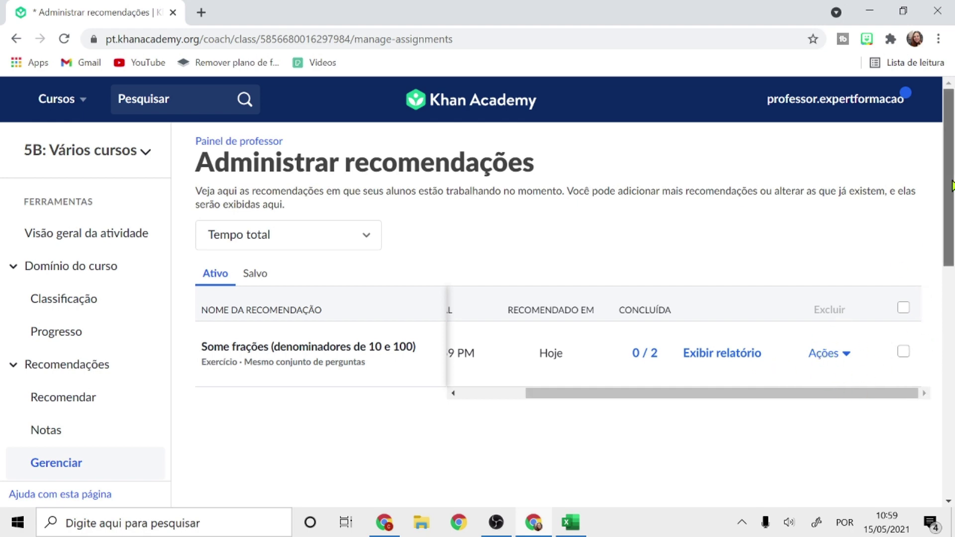
pyautogui.scroll(-3, 951, 234)
pyautogui.scroll(-2, 950, 234)
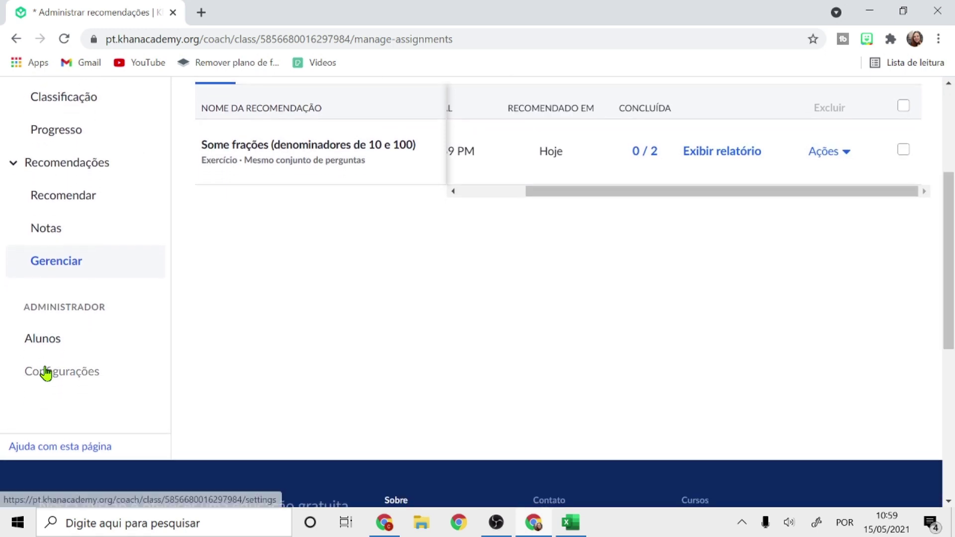
pyautogui.moveTo(947, 293); pyautogui.dragTo(940, 184)
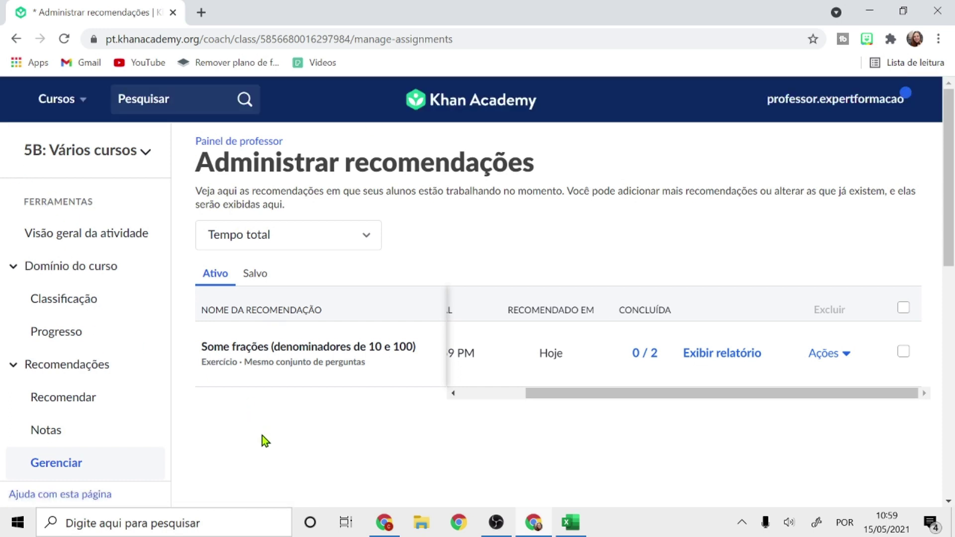
# Step: Open the Cursos menu in the top header to list Matemática, Ciências, Computação and BNCC courses
pyautogui.click(57, 102)
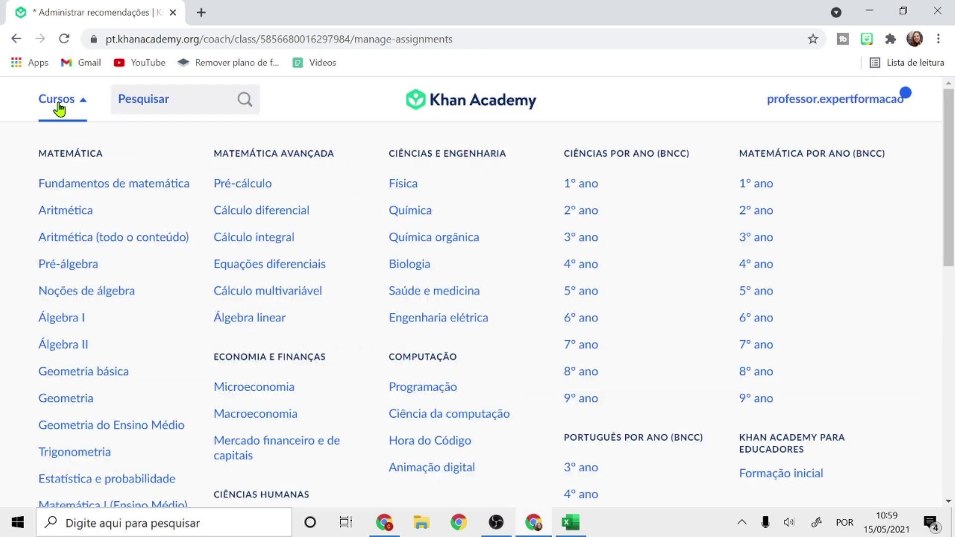